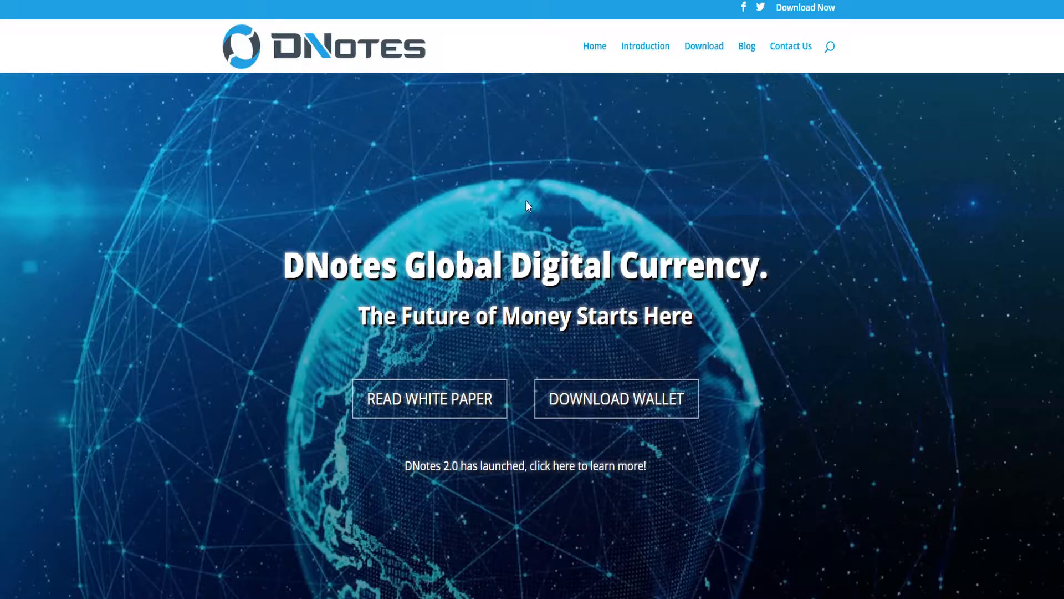
Scroll the DNotes homepage to find the Electrum wallet downloads section
scroll(1043, 54, "down", 5)
scroll(533, 333, "down", 20)
scroll(532, 333, "up", 1)
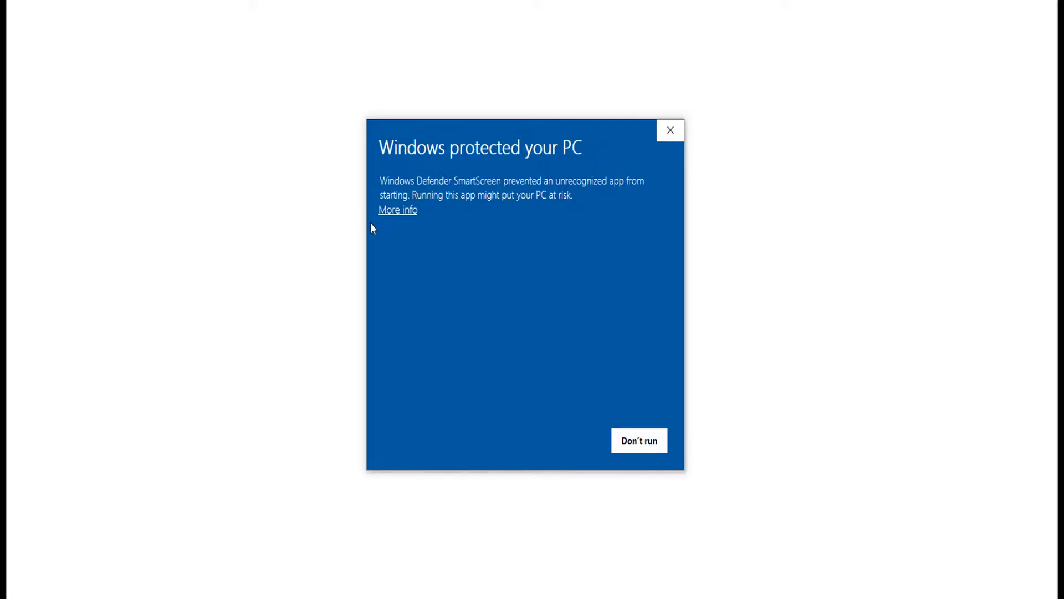
Bypass the Windows warning and install Electrum DNotes into the default Program Files folder
left_click(397, 211)
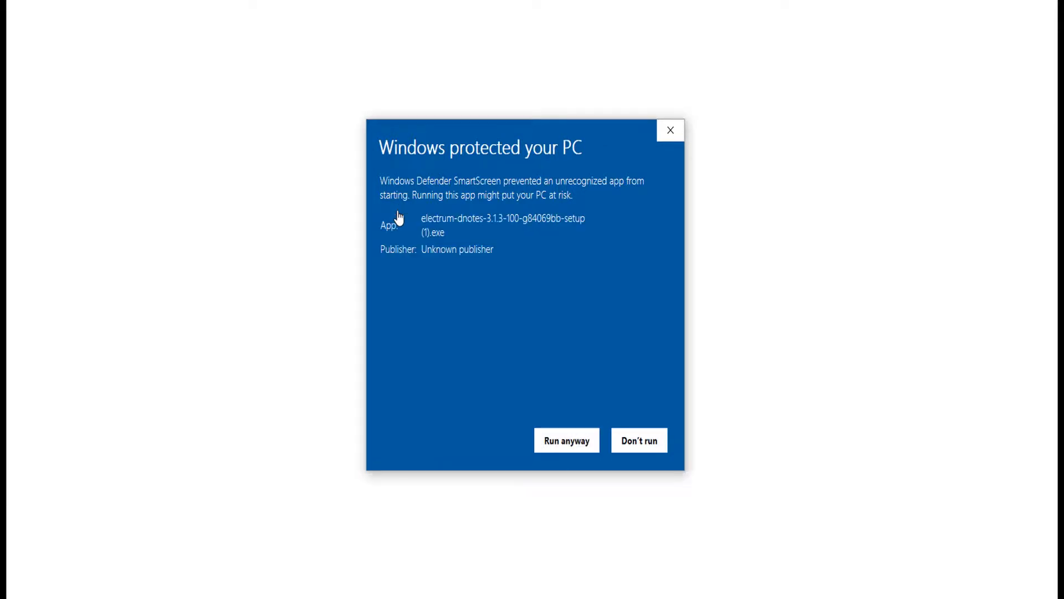
left_click(569, 441)
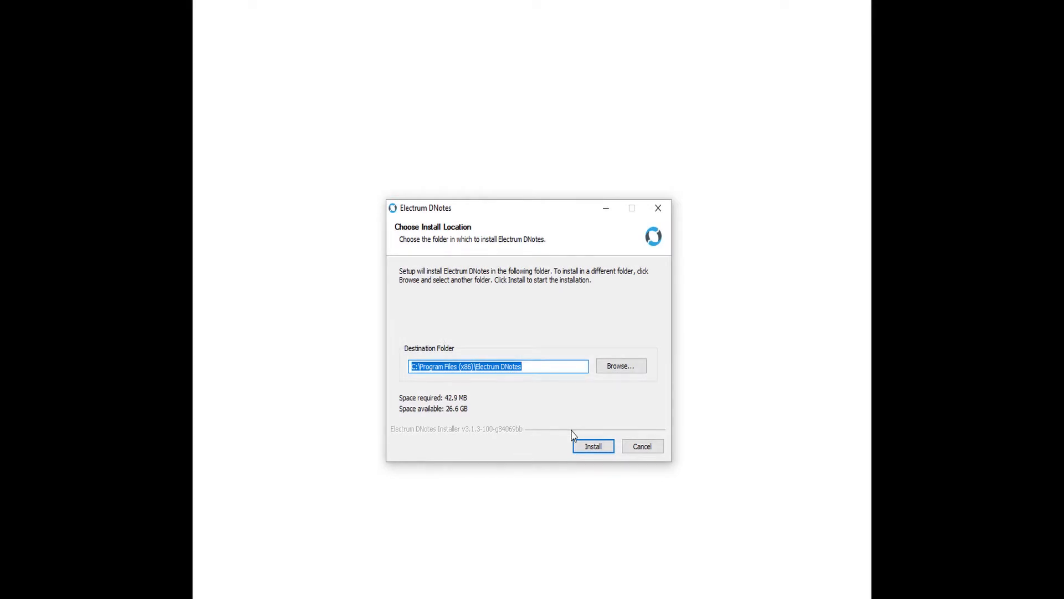
left_click(593, 446)
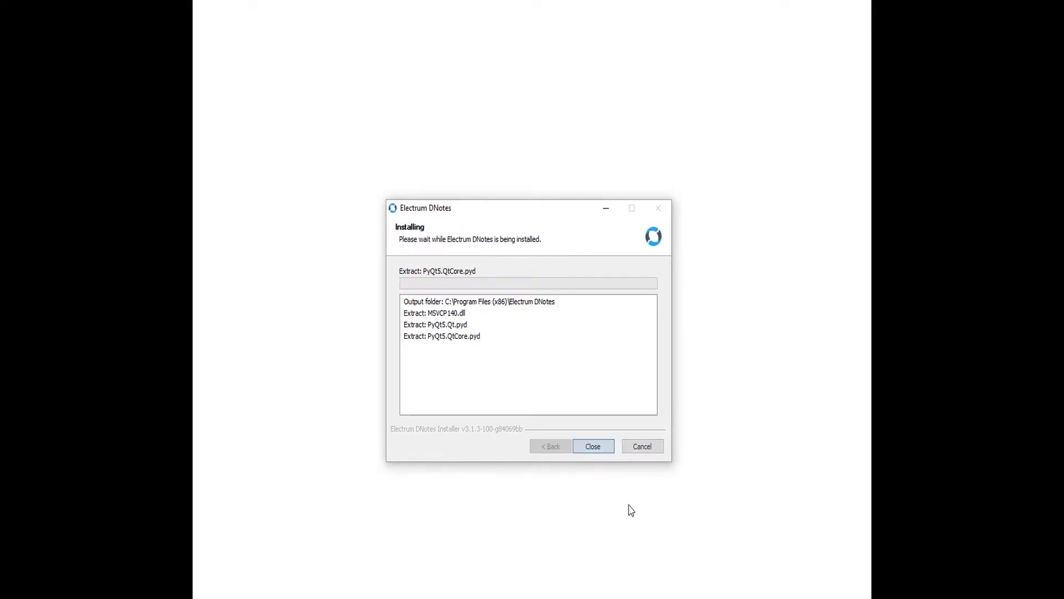
left_click(593, 447)
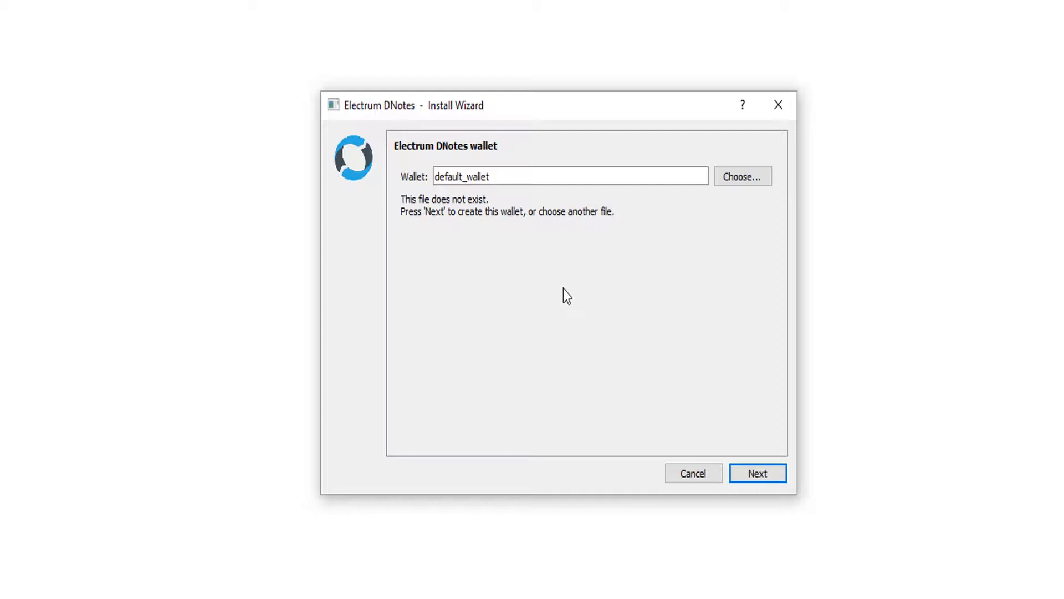
Create default_wallet as a standard wallet with a new seed, then copy the 12-word seed
left_click(760, 475)
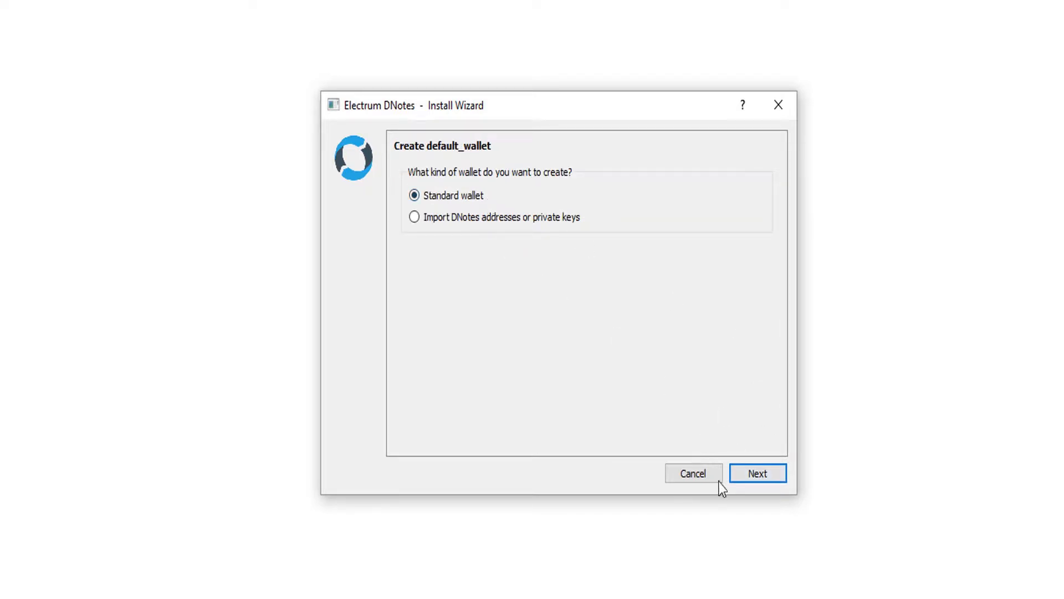
left_click(760, 474)
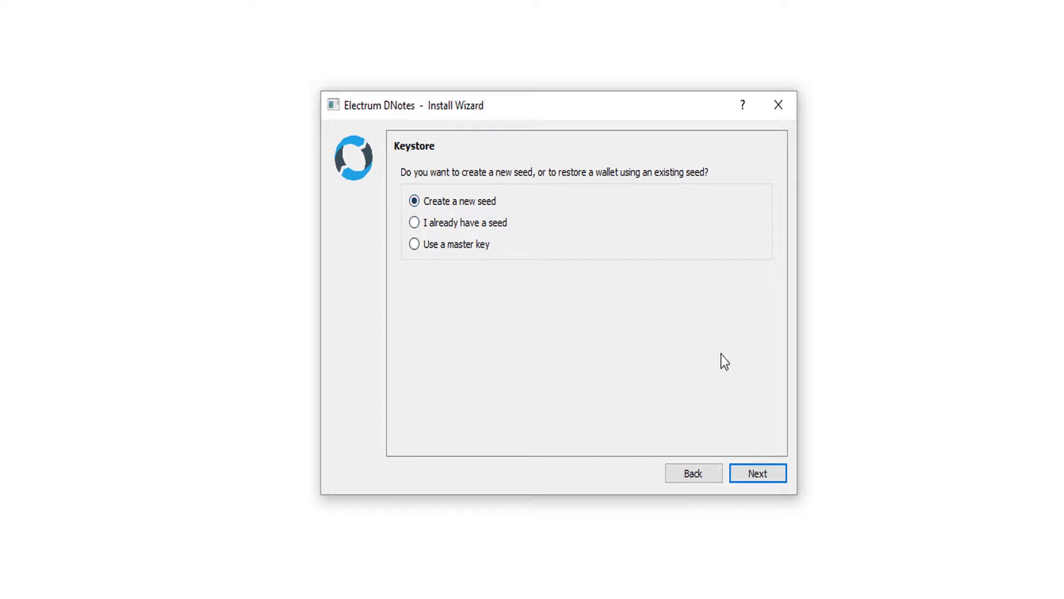
left_click(771, 474)
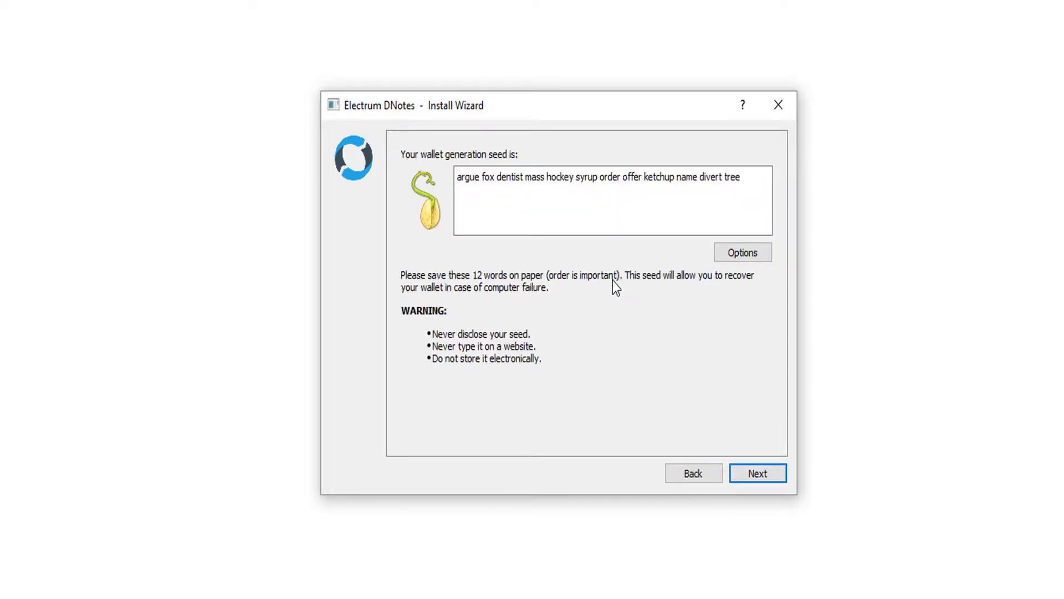
left_click_drag(461, 183, 687, 232)
key("ctrl+c")
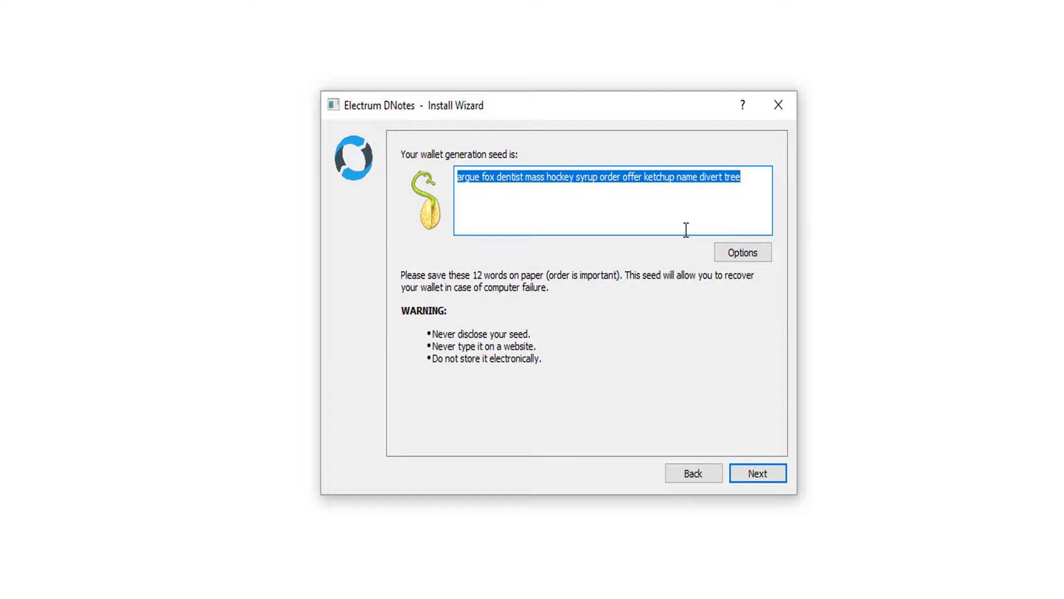
left_click(650, 217)
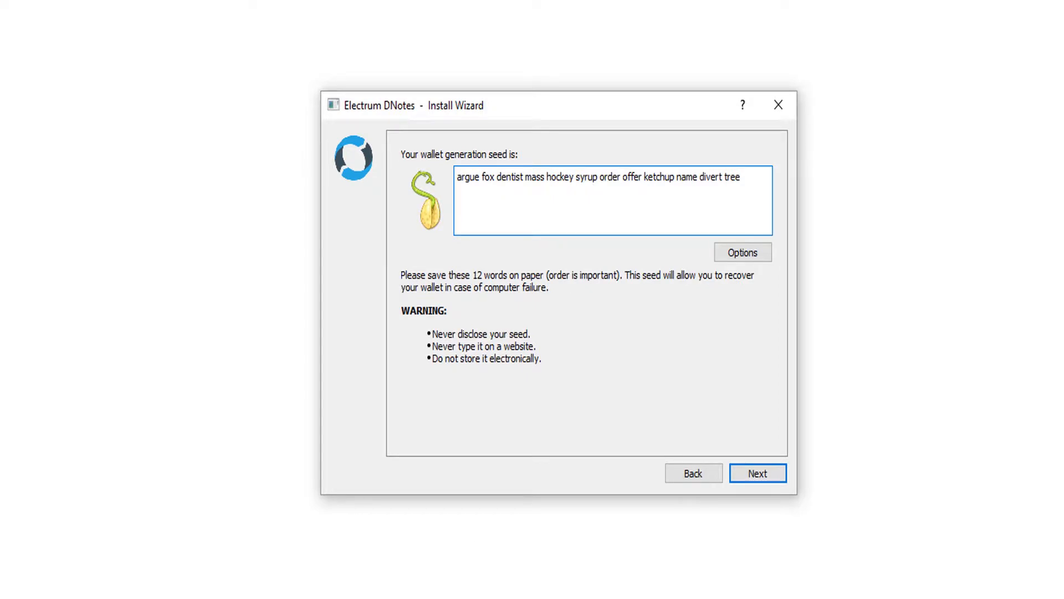
Paste the 12-word seed into a new Notepad note, then continue the wizard past the seed page
key("super")
type("notepad")
key("Return")
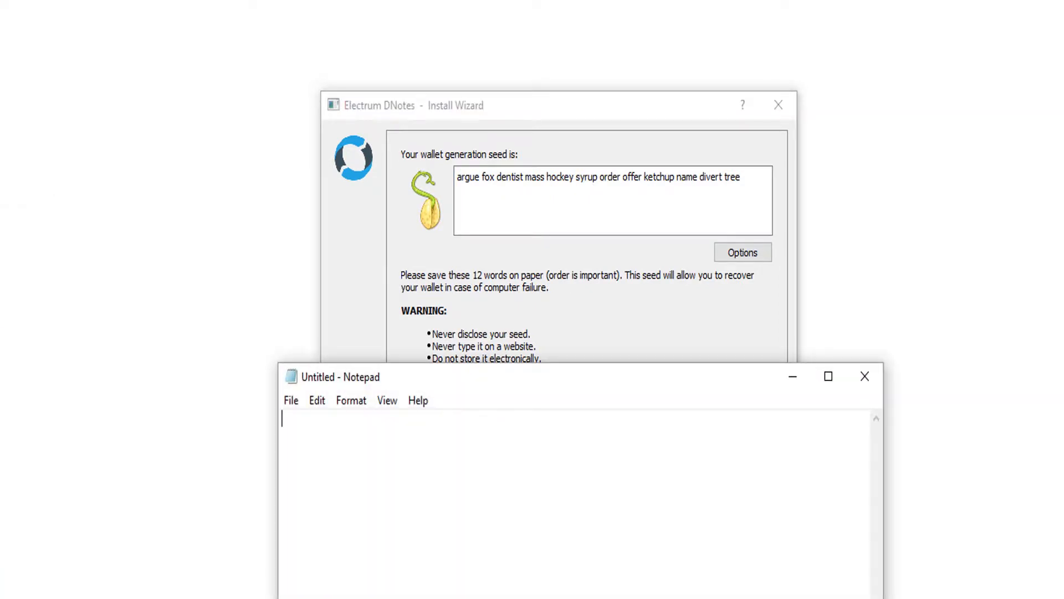
left_click_drag(559, 383, 585, 251)
key("ctrl+v")
left_click(579, 115)
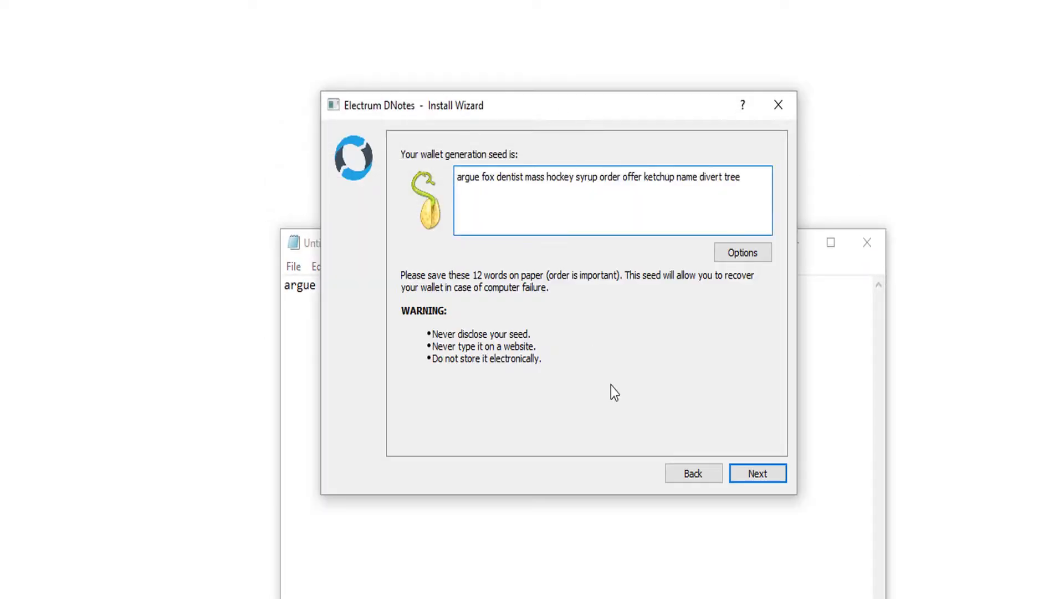
left_click(758, 474)
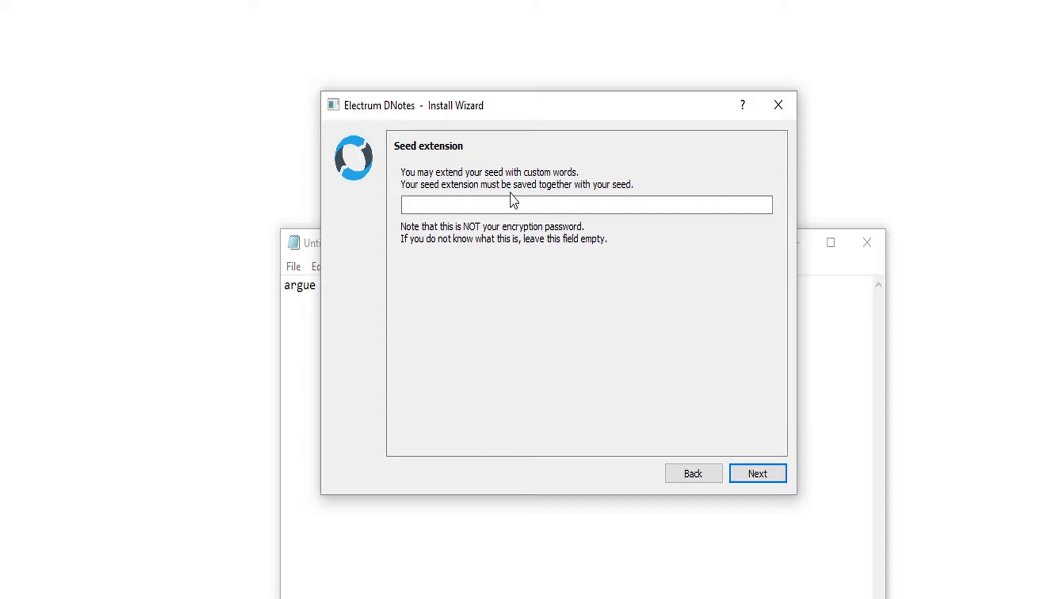
Enter custom seed extension words in the Seed extension field and copy them
left_click(559, 208)
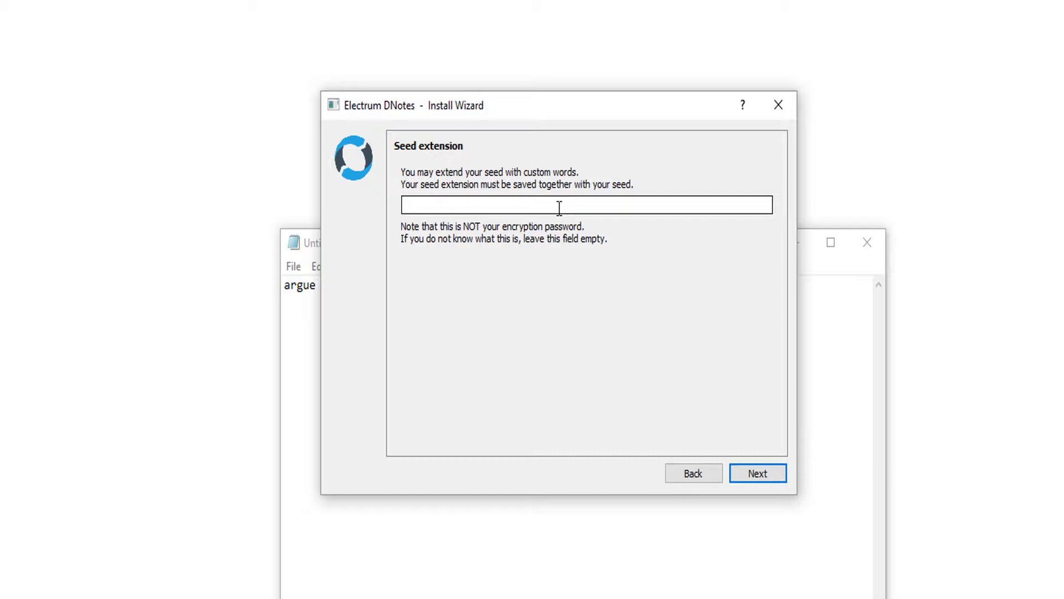
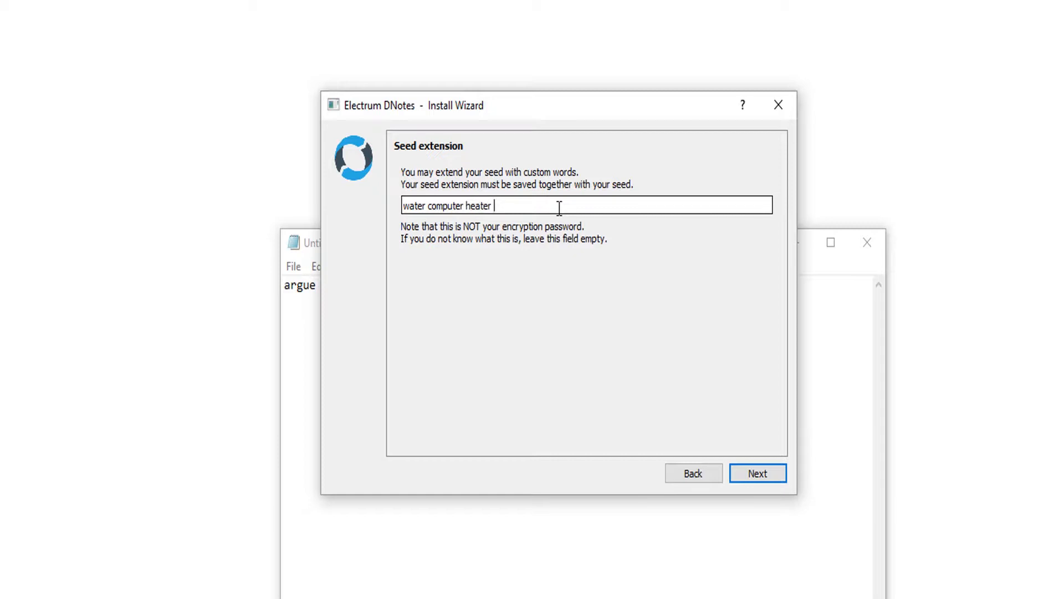
left_click_drag(582, 206, 398, 209)
key("ctrl+c")
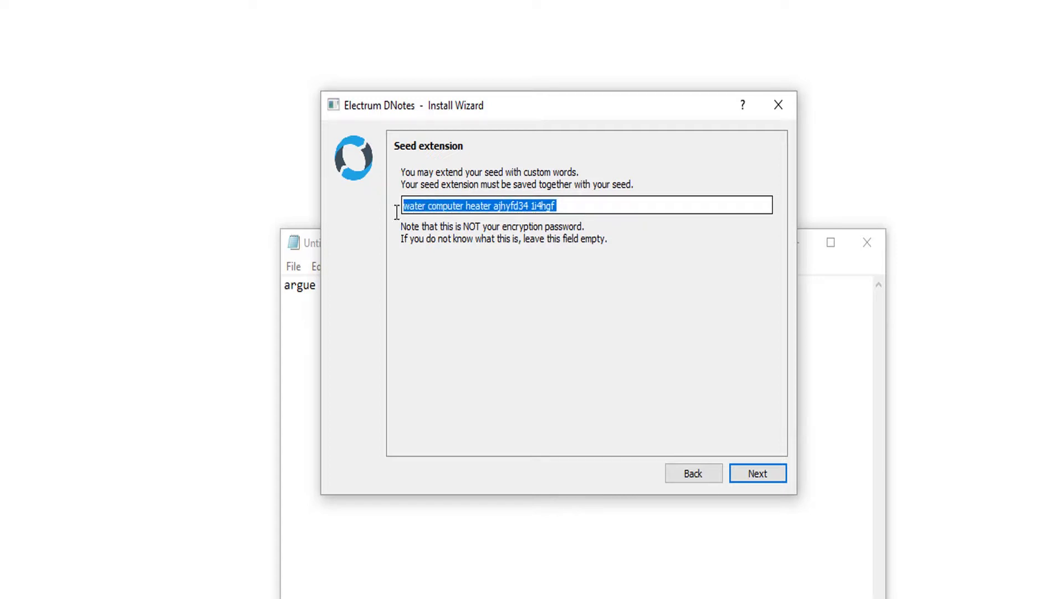
Paste the seed extension into Notepad below the seed and continue to Confirm Seed
left_click(492, 516)
left_click(785, 297)
key("Return")
key("Return")
key("ctrl+v")
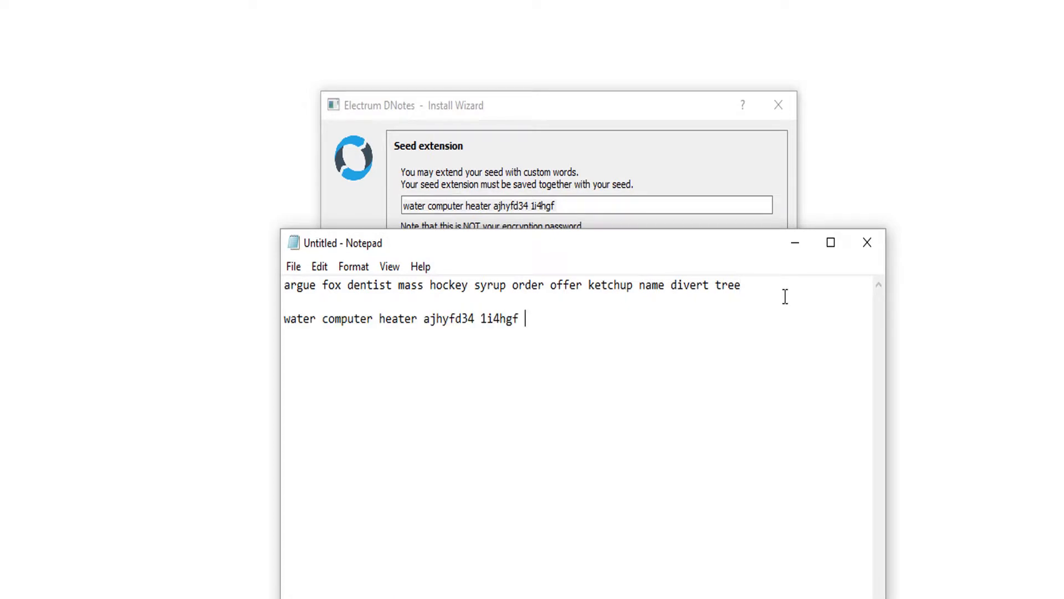
left_click(576, 112)
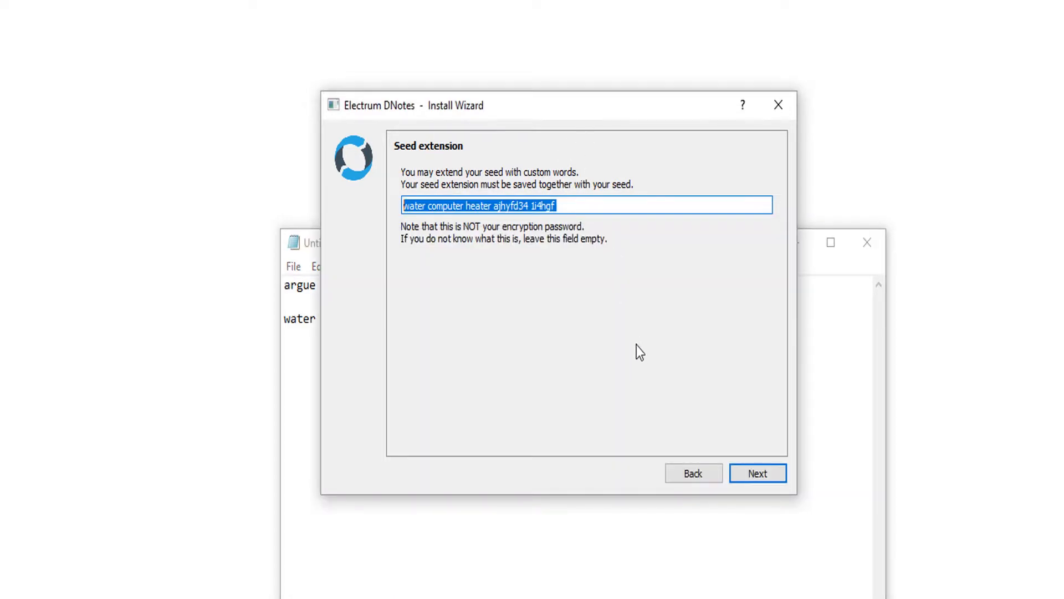
left_click(770, 476)
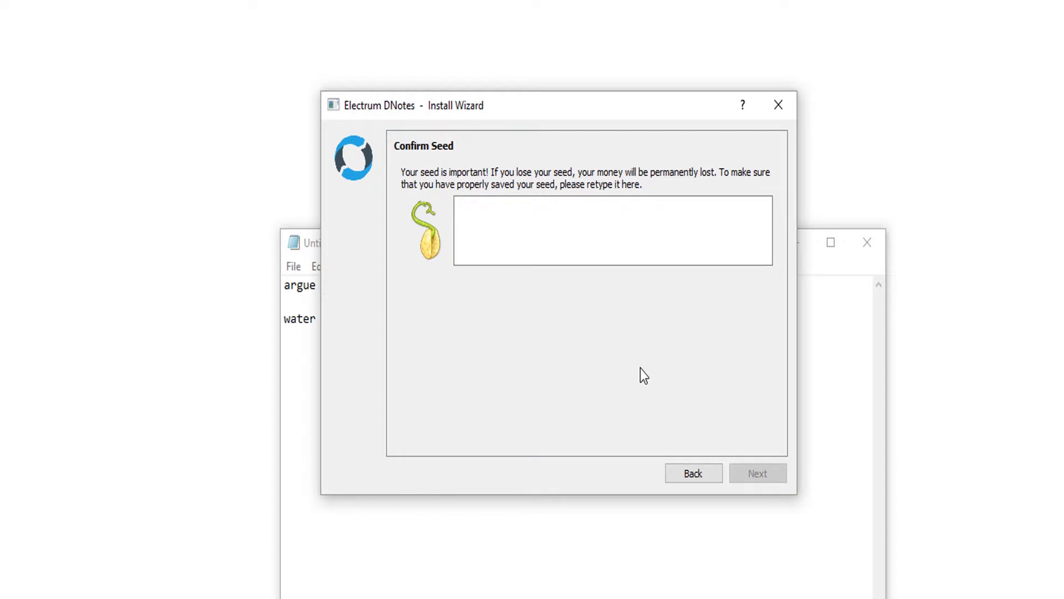
Confirm the seed by pasting the seed words from Notepad into the wizard
left_click_drag(596, 102, 672, 41)
left_click(387, 244)
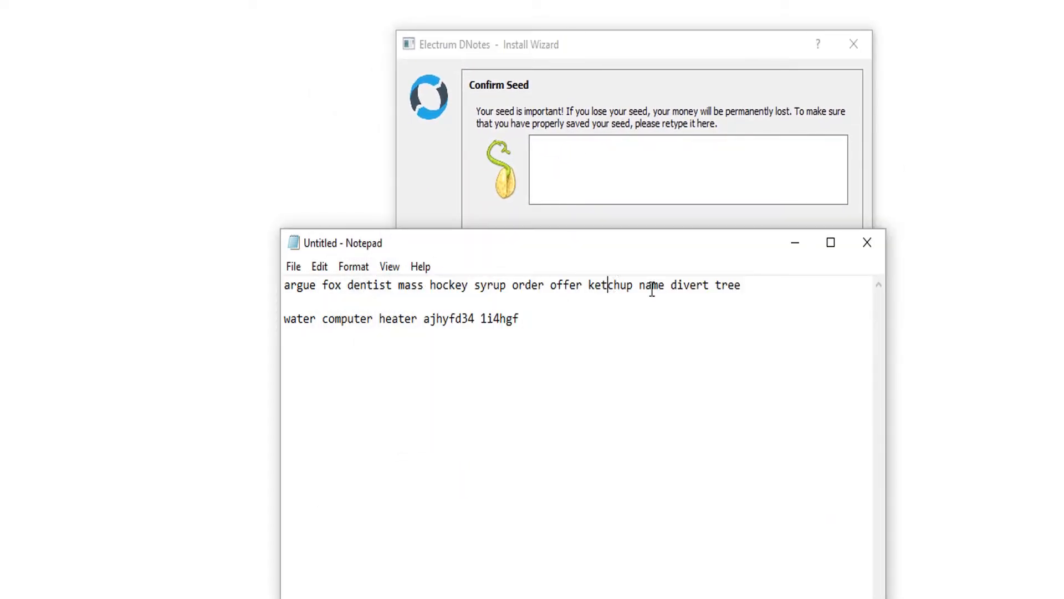
left_click(305, 297)
left_click_drag(305, 298, 275, 289)
key("ctrl+c")
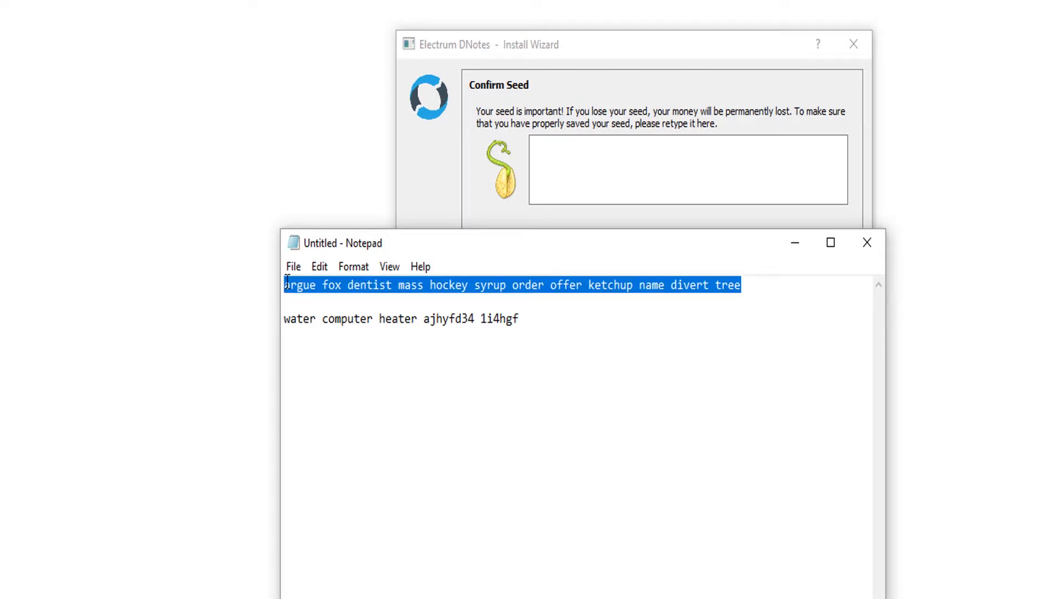
left_click(613, 159)
key("ctrl+v")
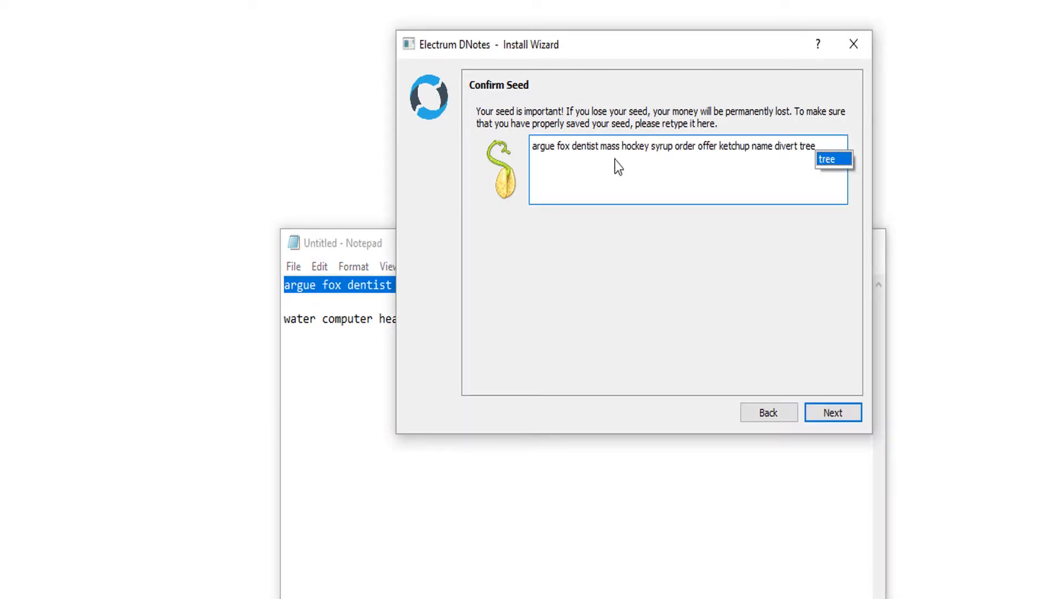
left_click(834, 413)
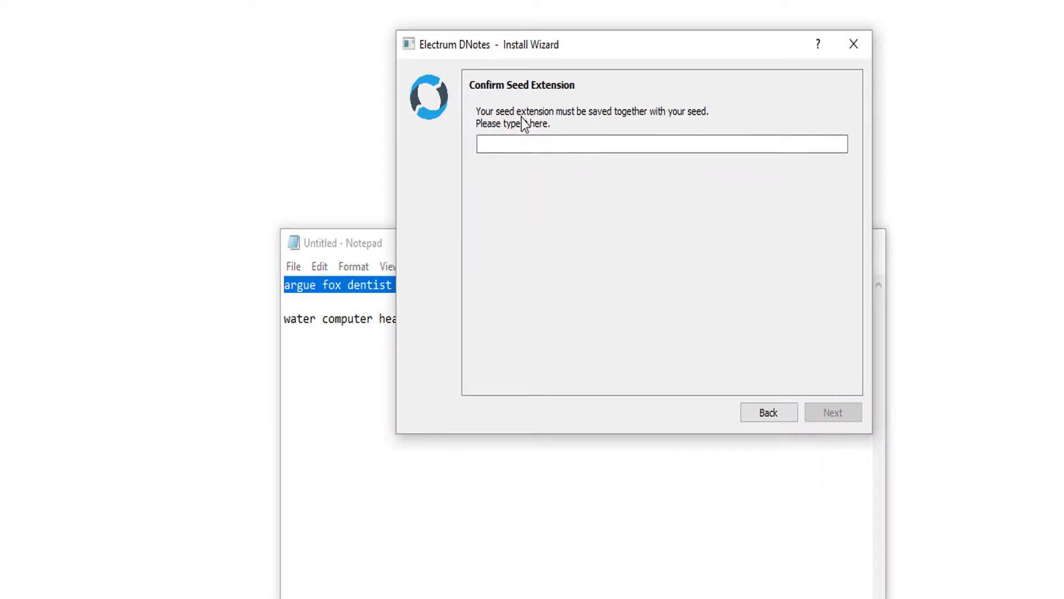
Confirm the seed extension from Notepad, removing its trailing space
left_click(556, 455)
left_click_drag(551, 318, 284, 321)
key("ctrl+c")
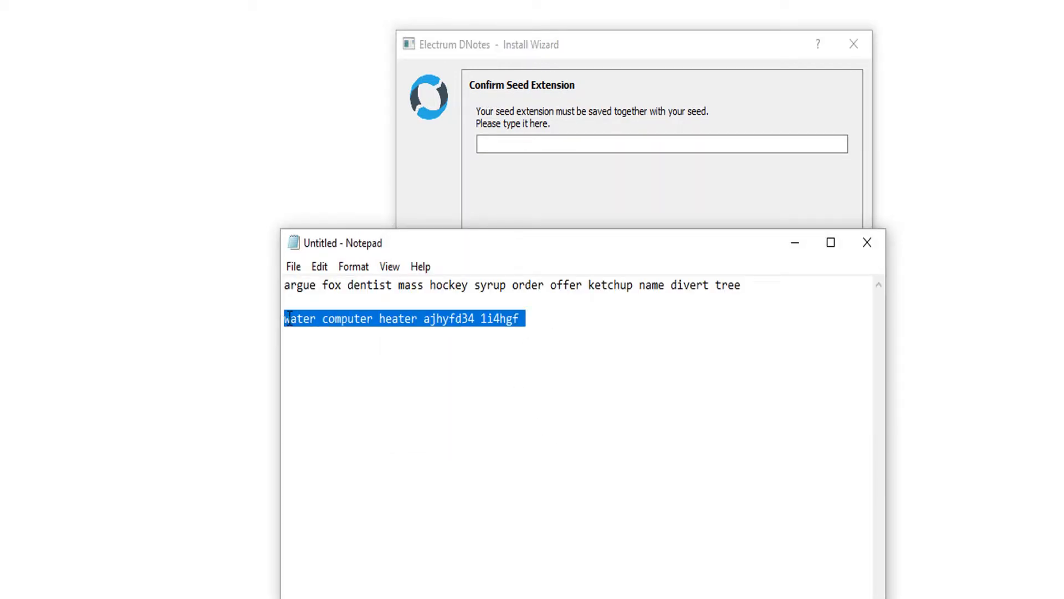
left_click(561, 140)
key("ctrl+v")
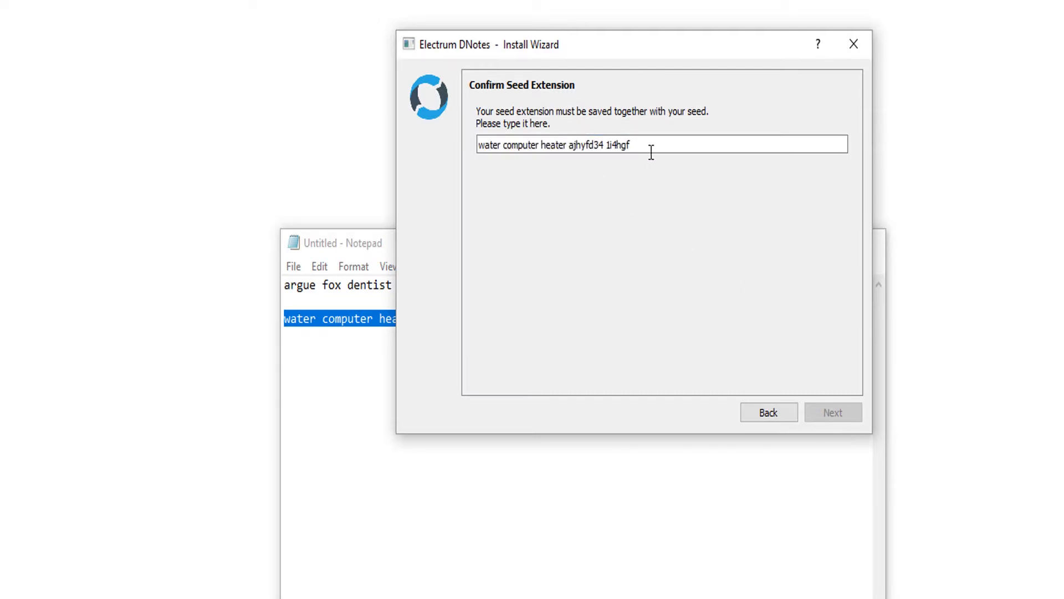
key("BackSpace")
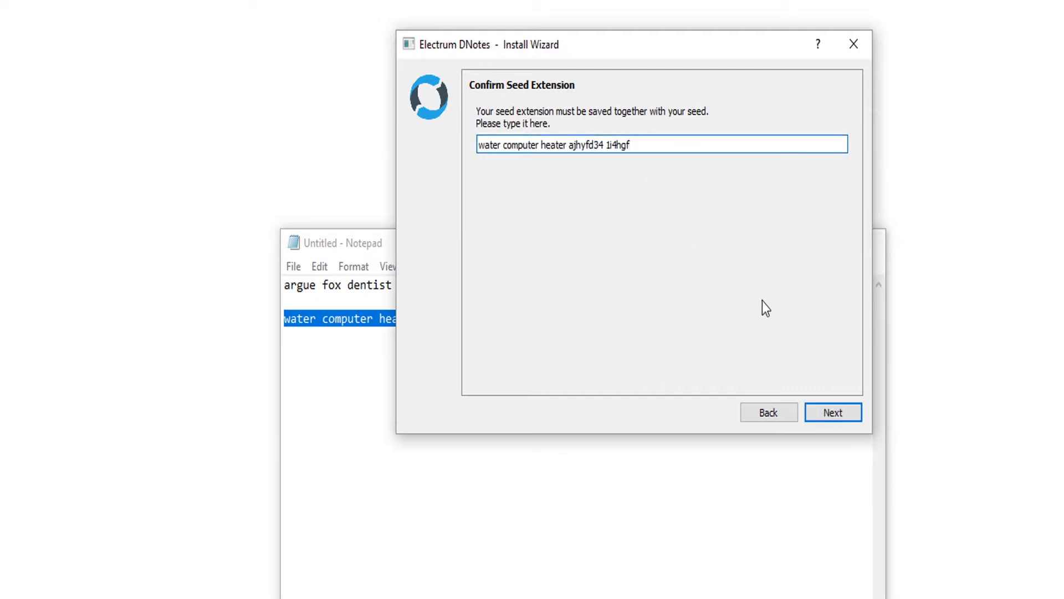
left_click(830, 413)
left_click_drag(683, 47, 586, 112)
Encrypt default_wallet with a password, confirm it, and create the wallet
left_click(608, 194)
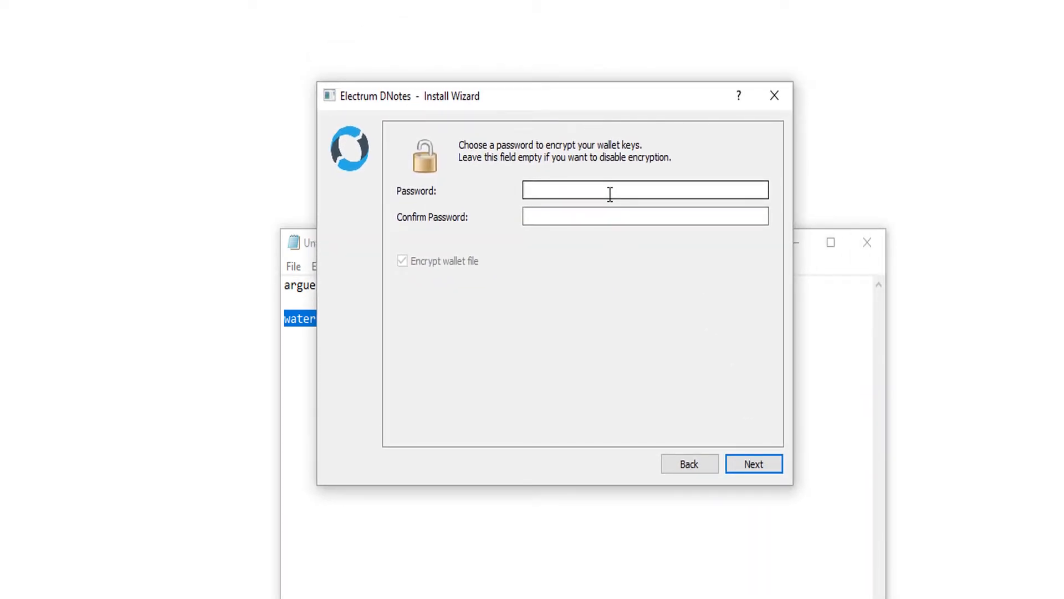
key("Tab")
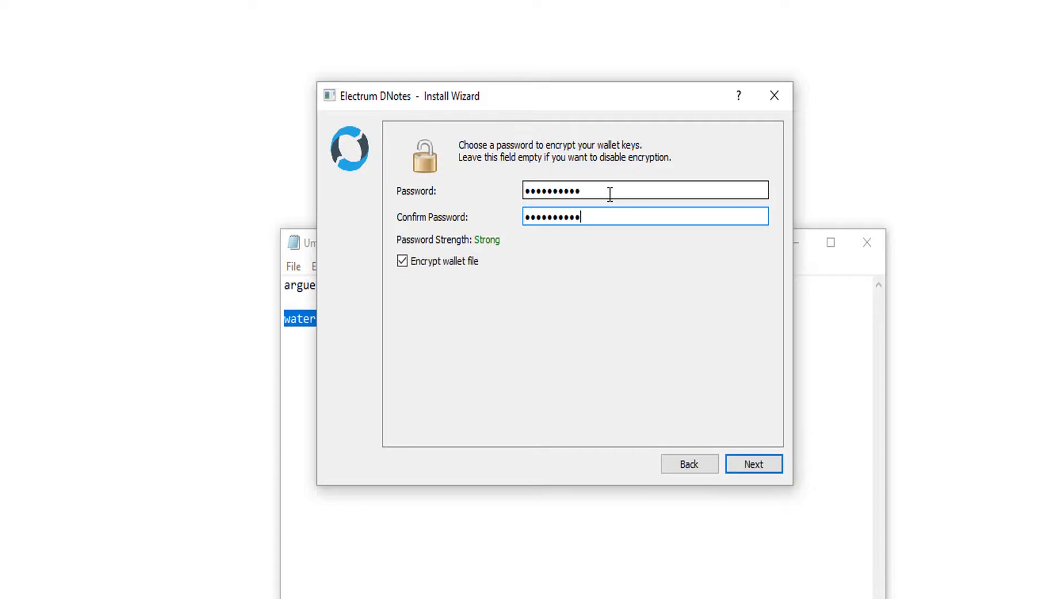
left_click(763, 466)
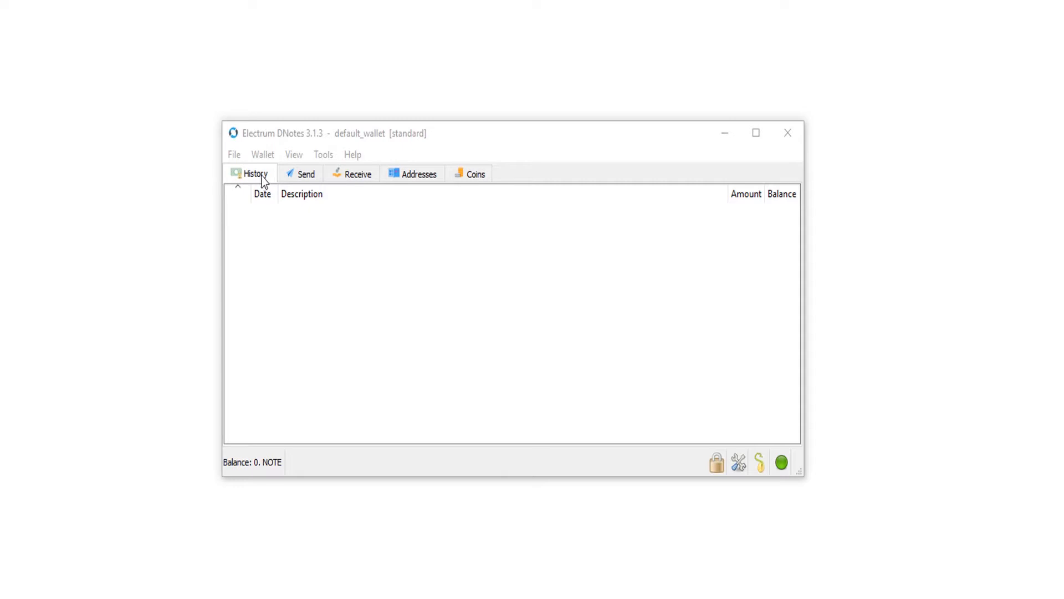
Browse the wallet's Send, Receive, Addresses and Coins sections
left_click(304, 175)
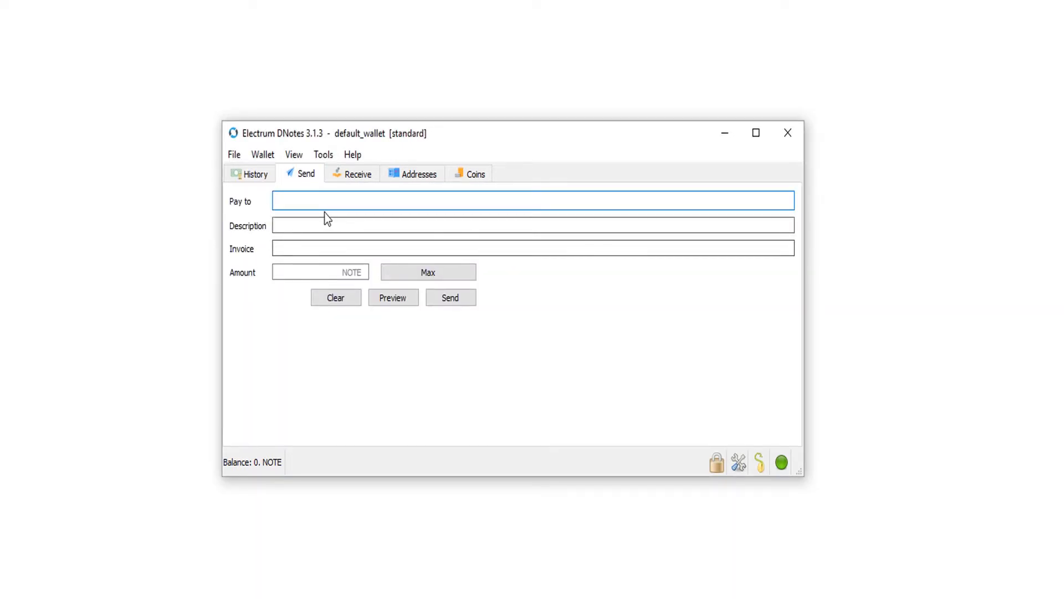
left_click(362, 175)
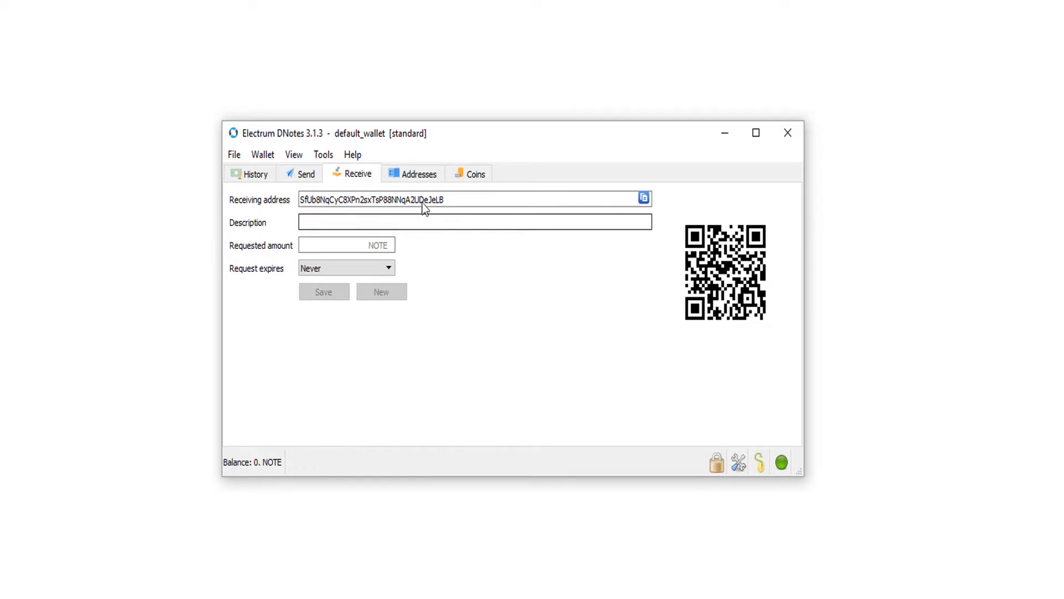
left_click(419, 177)
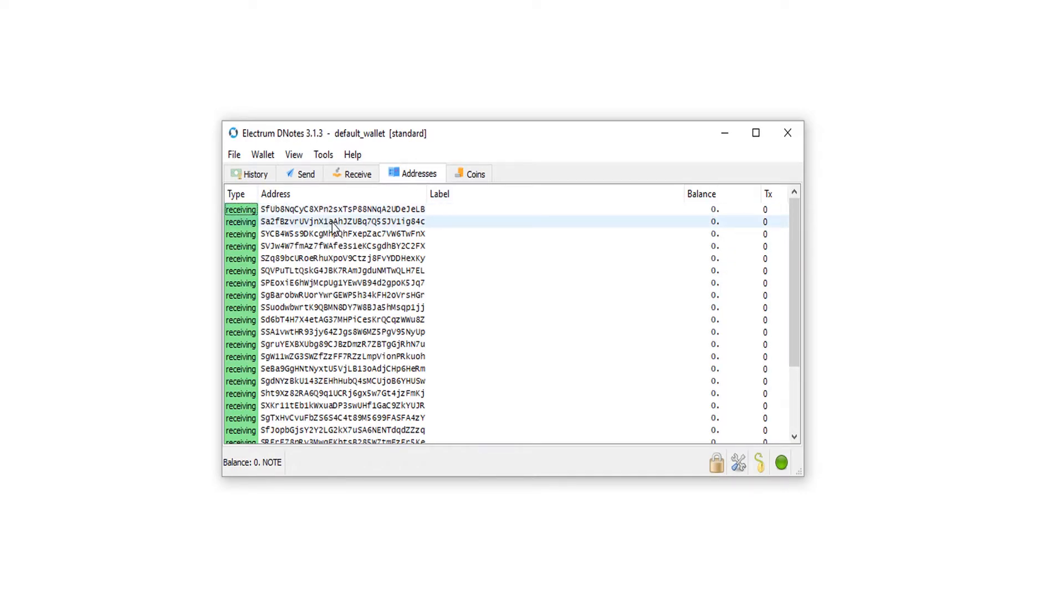
scroll(332, 238, "down", 2)
scroll(340, 264, "up", 2)
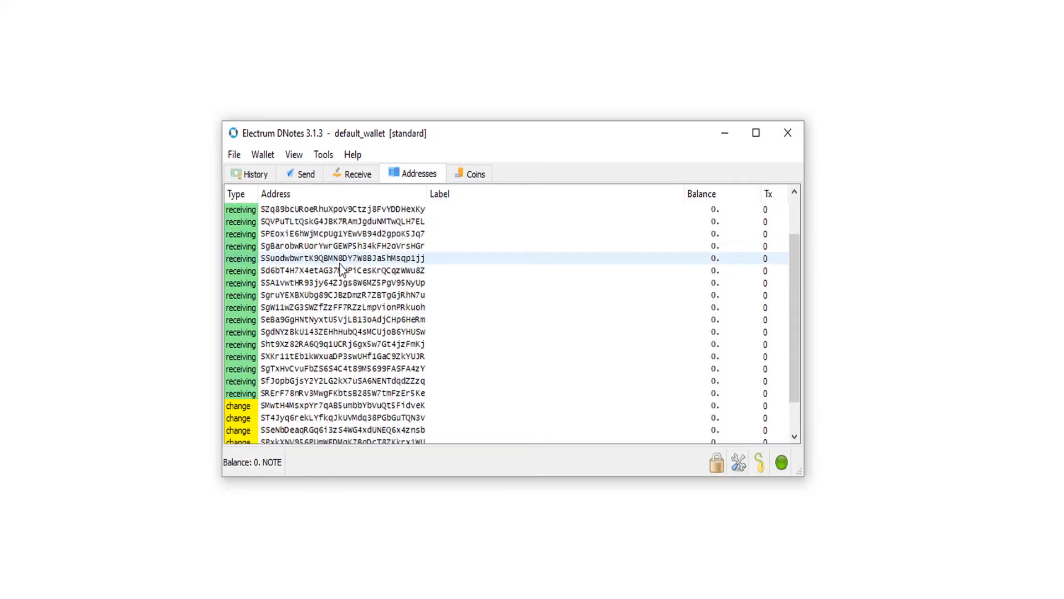
left_click(468, 174)
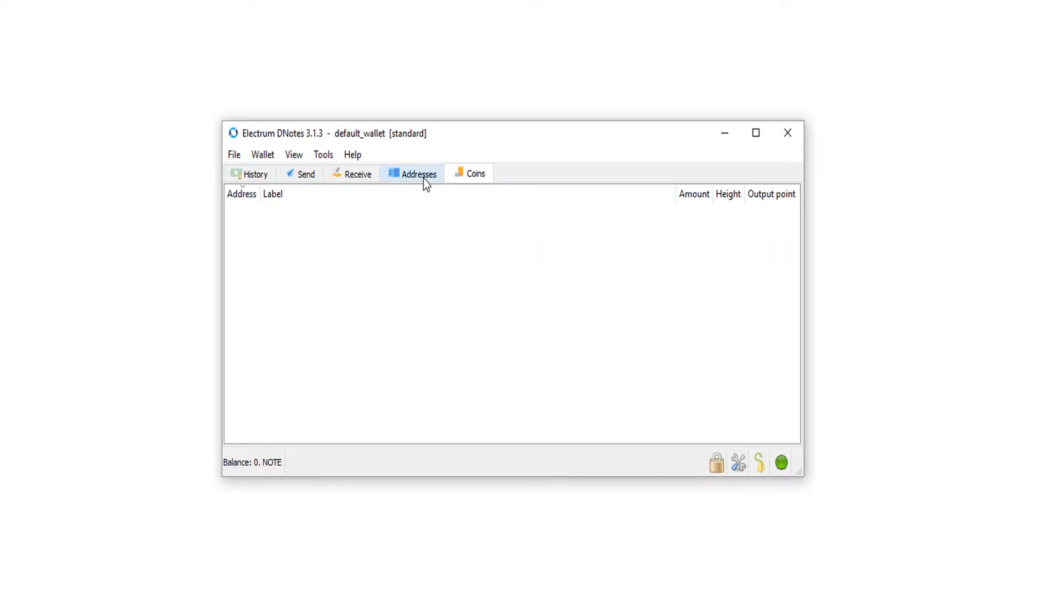
left_click(425, 177)
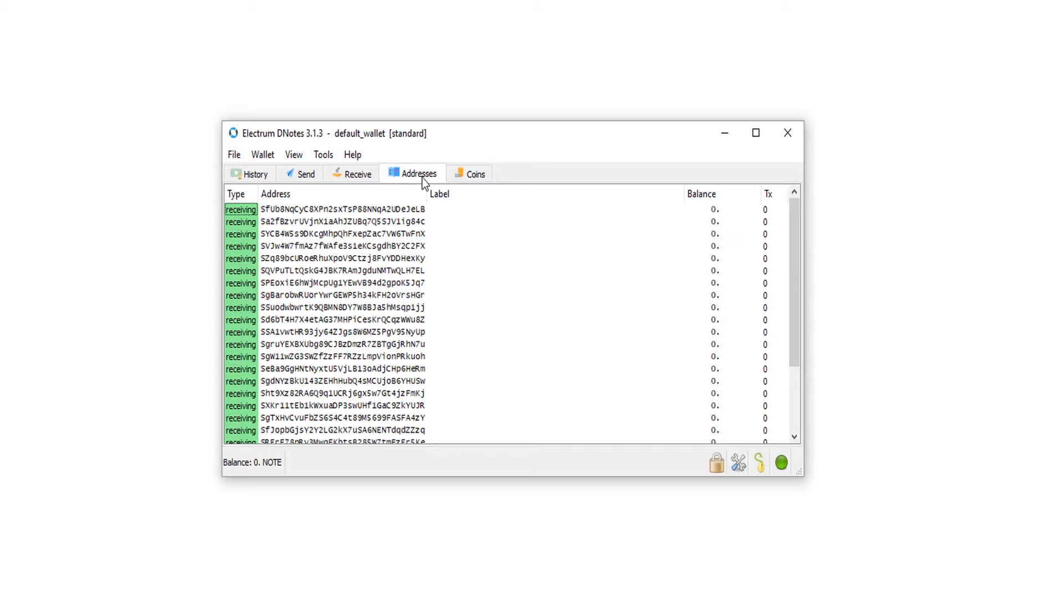
Copy the first receiving address from the Addresses list
left_click(407, 212)
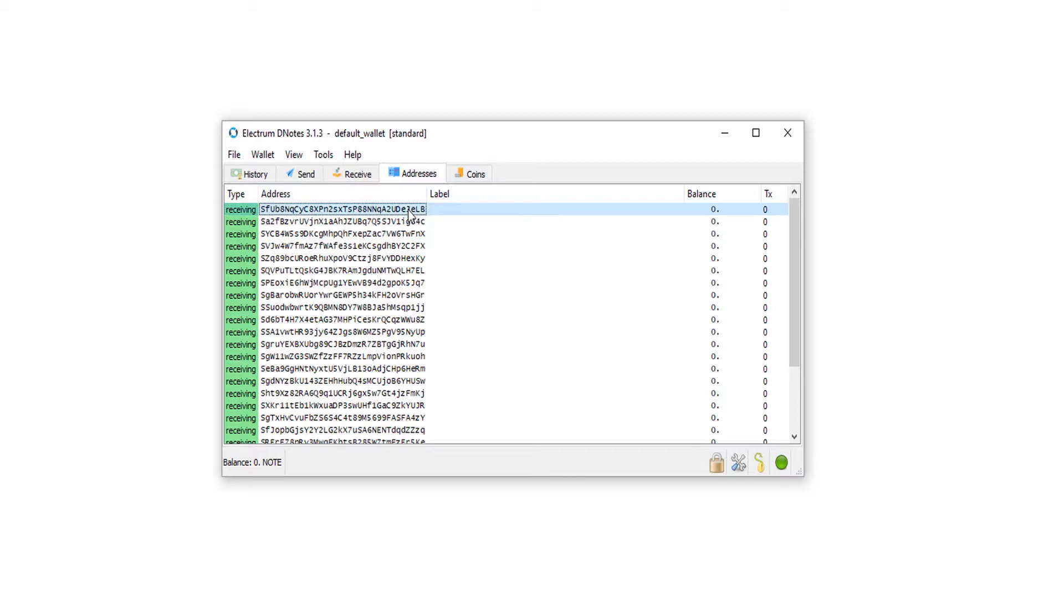
right_click(408, 212)
left_click(455, 221)
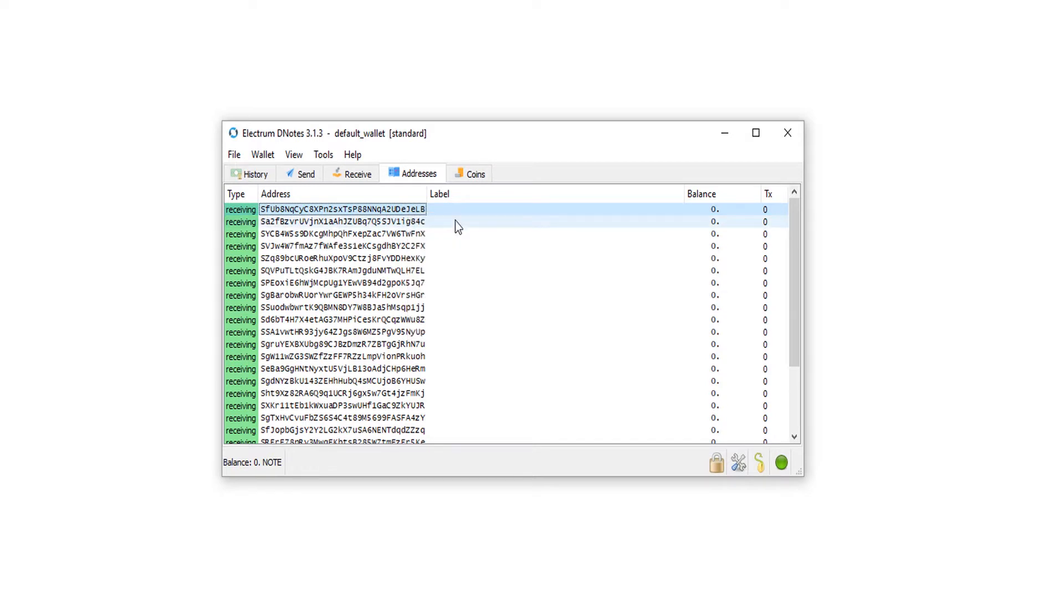
left_click(435, 54)
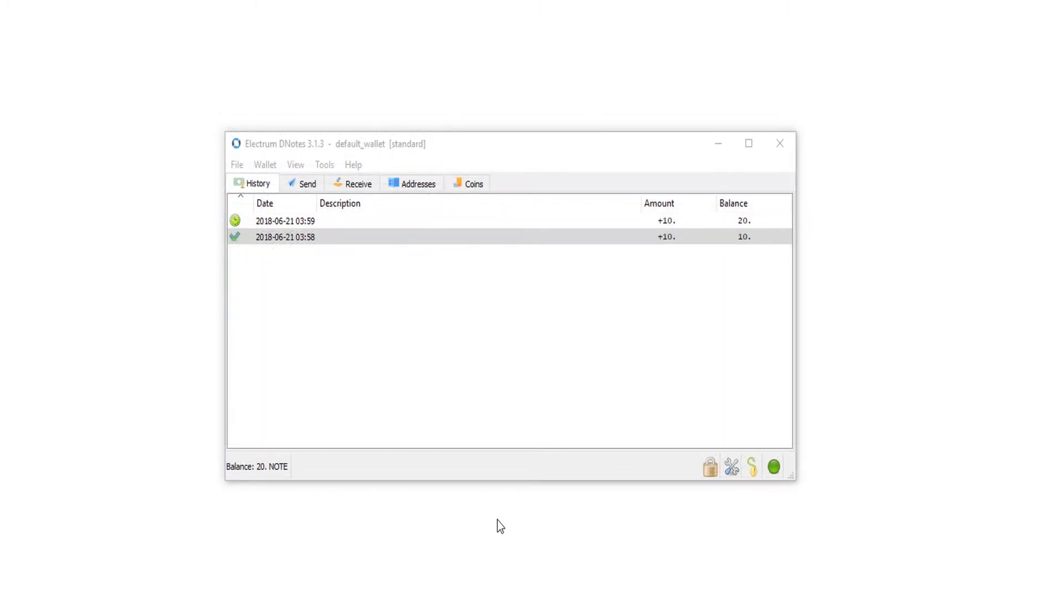
Inspect the two incoming +10 NOTE transactions in History, then go to the Send form
left_click(669, 237)
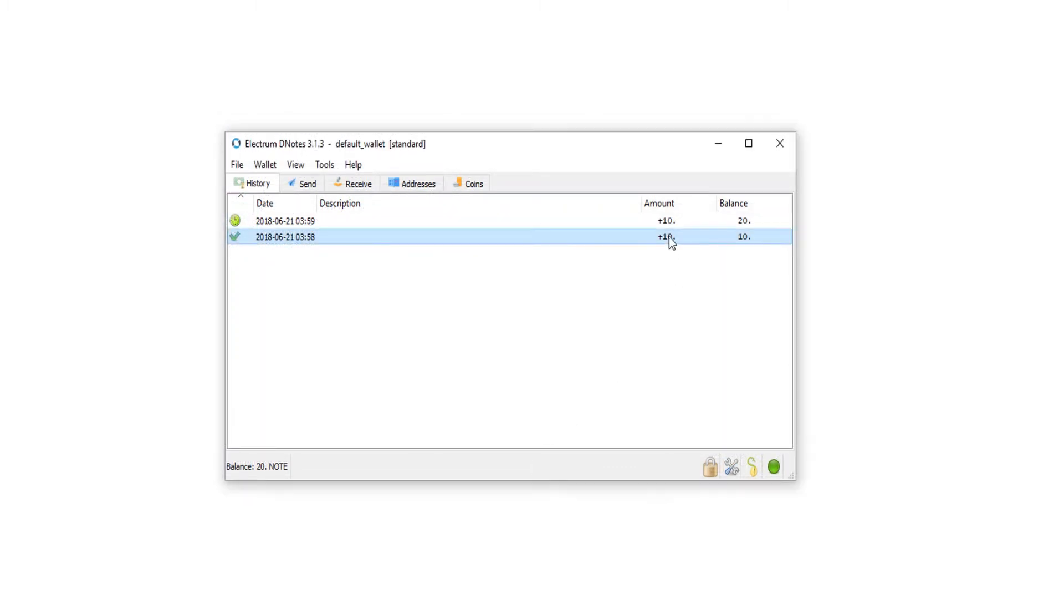
left_click(671, 219)
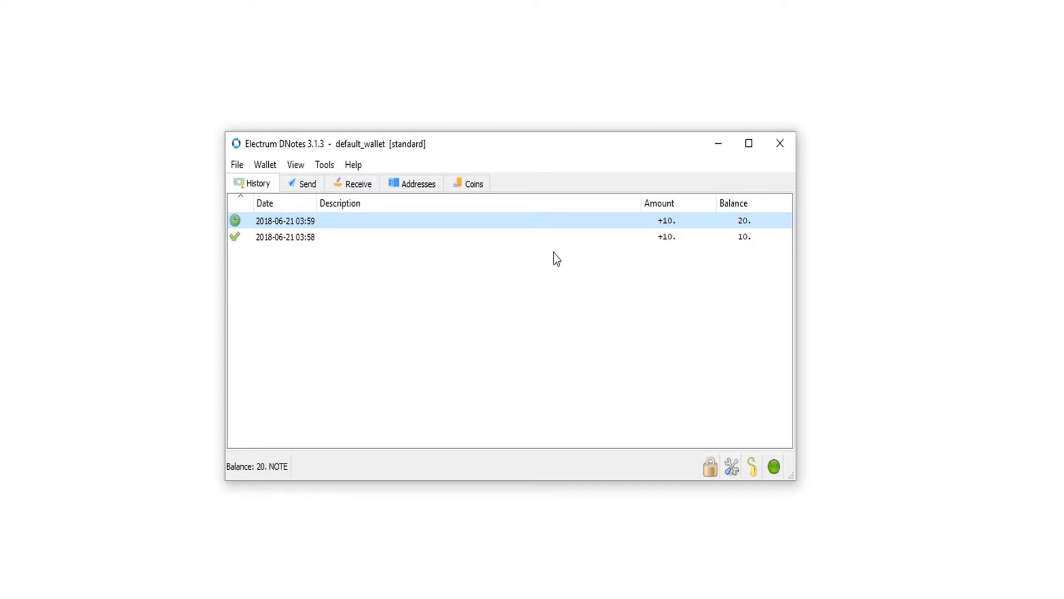
left_click(307, 186)
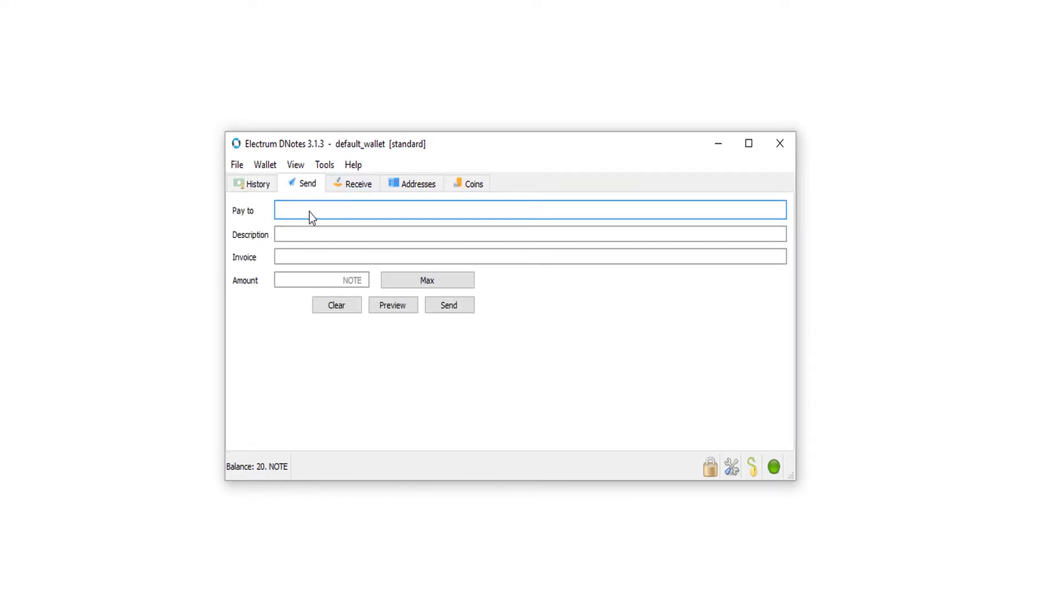
Send 10 NOTE to the copied address with invoice 'ElectrumDNotesVideo'
key("ctrl+v")
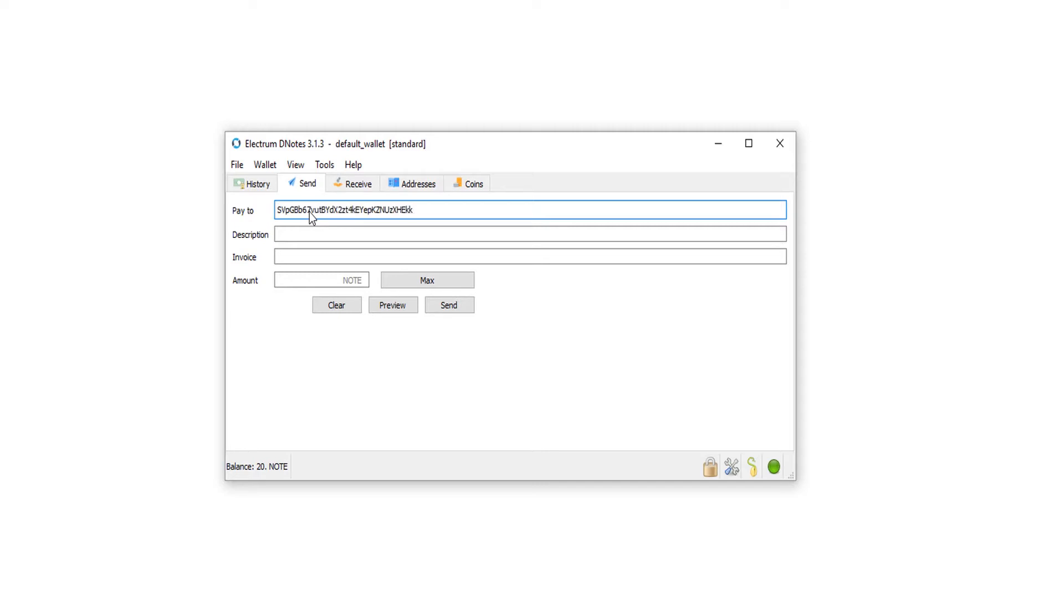
left_click(301, 257)
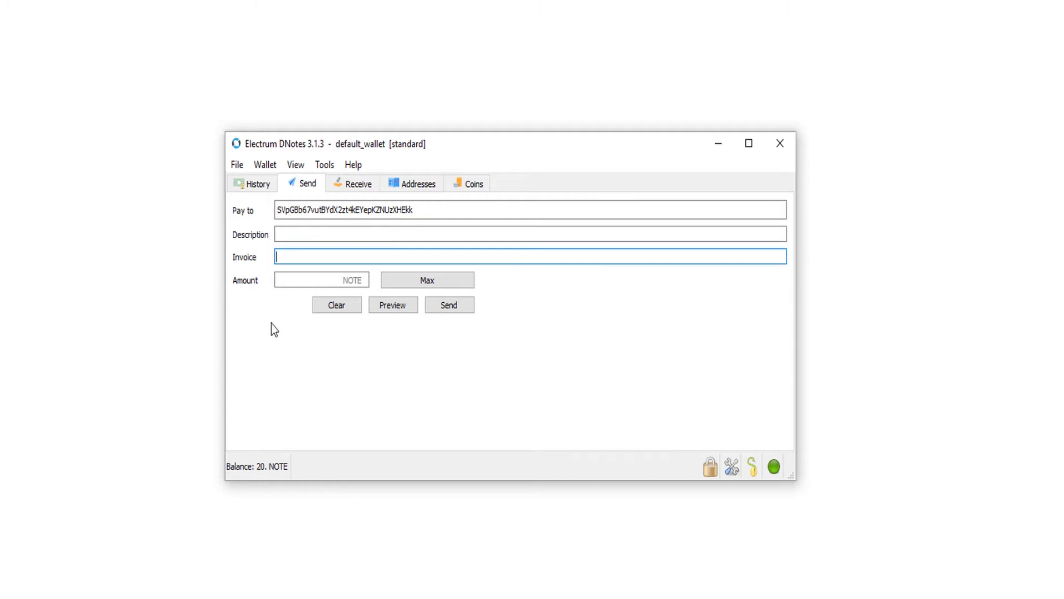
type("ElectrumDNotesVideo")
left_click(352, 281)
type("10")
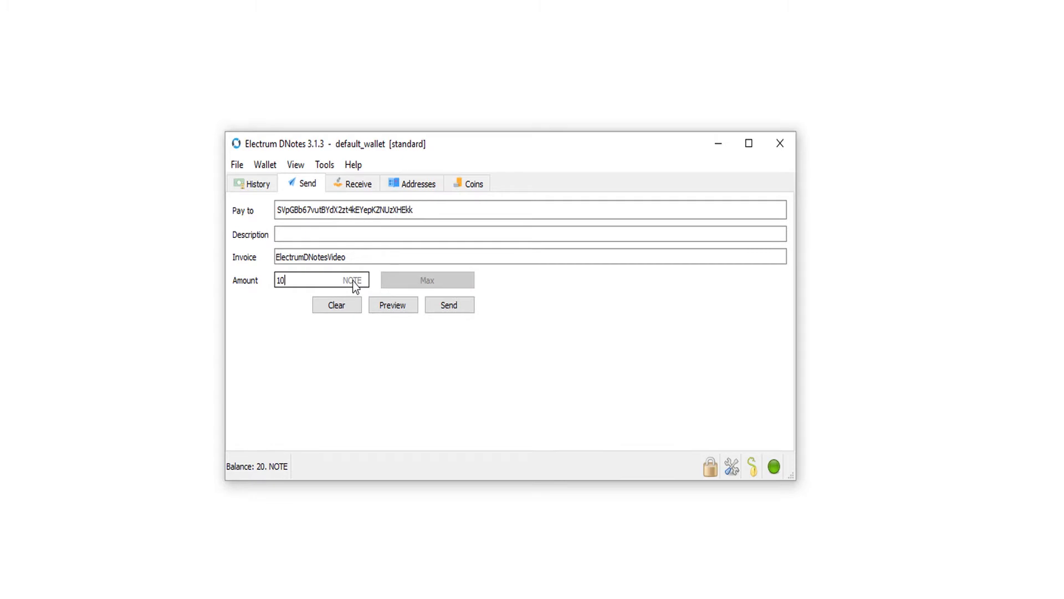
left_click(453, 306)
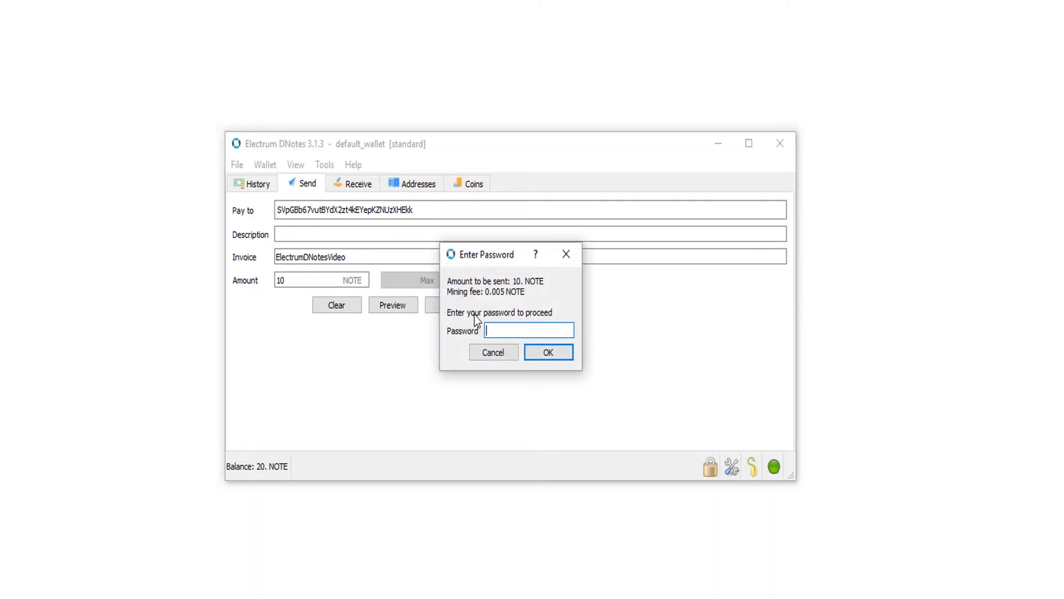
Sign the 10 NOTE payment with the wallet password and acknowledge the Payment sent message
type("••••••••••")
key("Return")
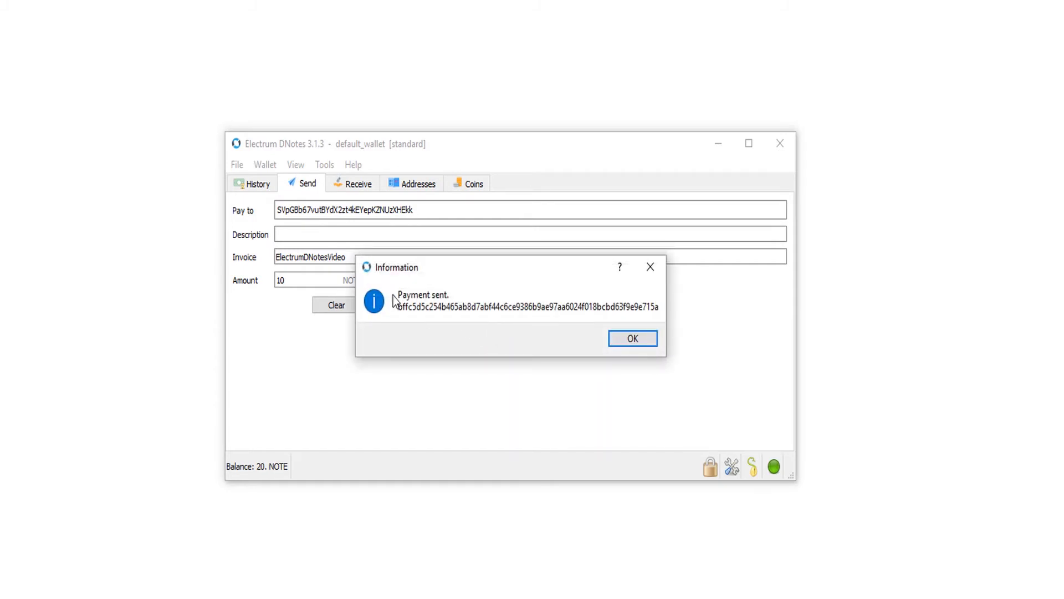
left_click(639, 341)
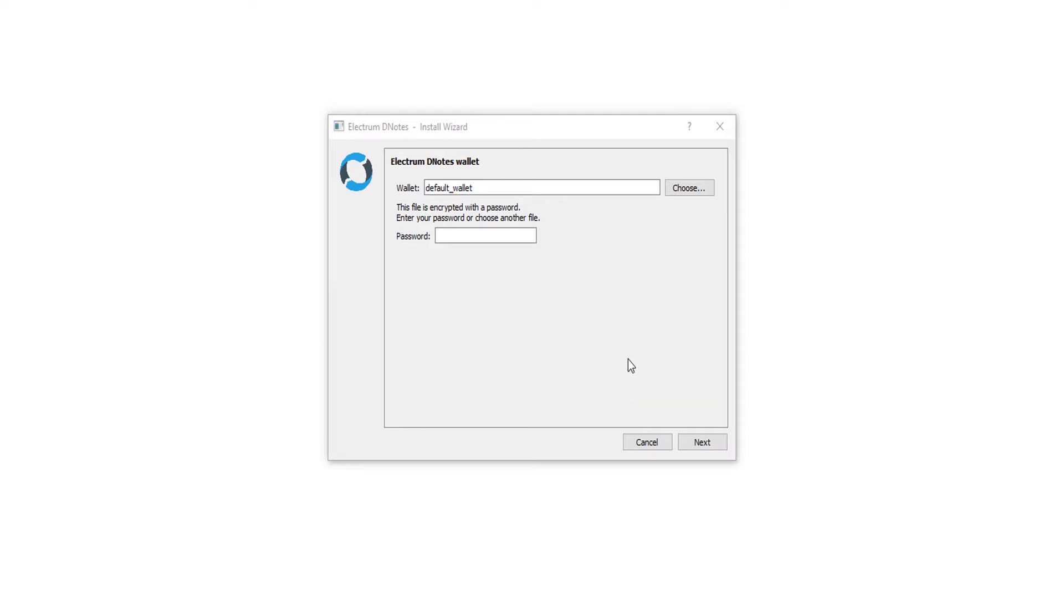
Unlock default_wallet with its password, showing the -10.005 payment and 9.995 NOTE balance
left_click(464, 238)
left_click(464, 237)
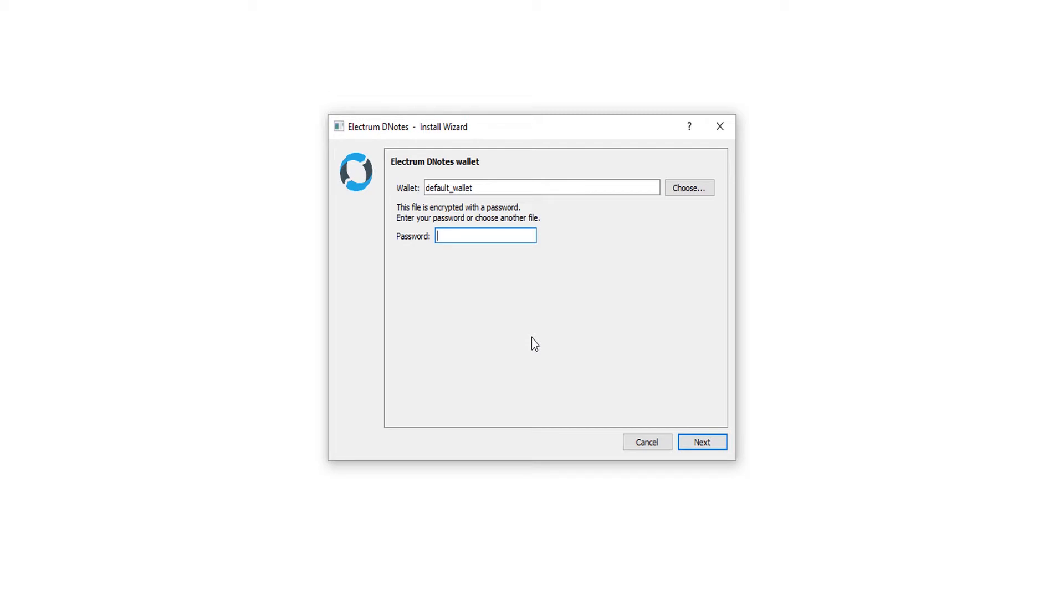
type("*********")
key("Return")
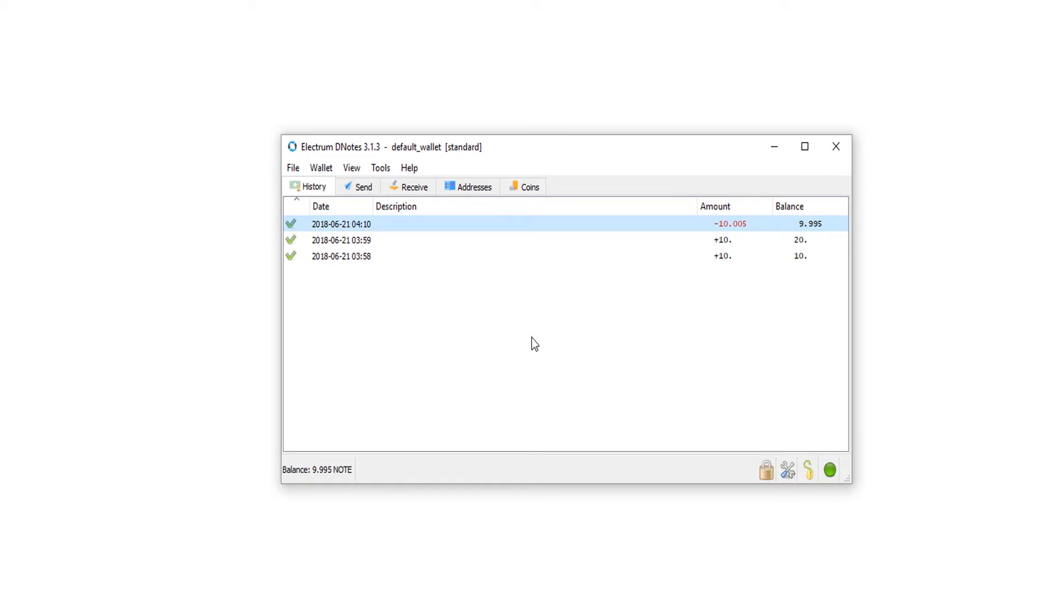
left_click(294, 168)
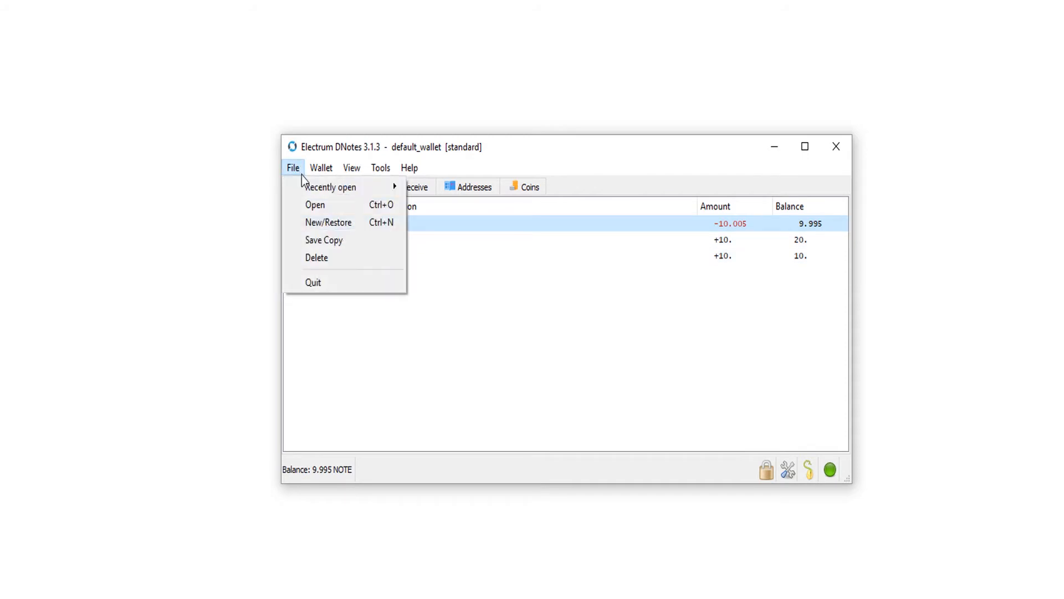
Delete the default_wallet file from the wallets folder and return to the Install Wizard
left_click(338, 285)
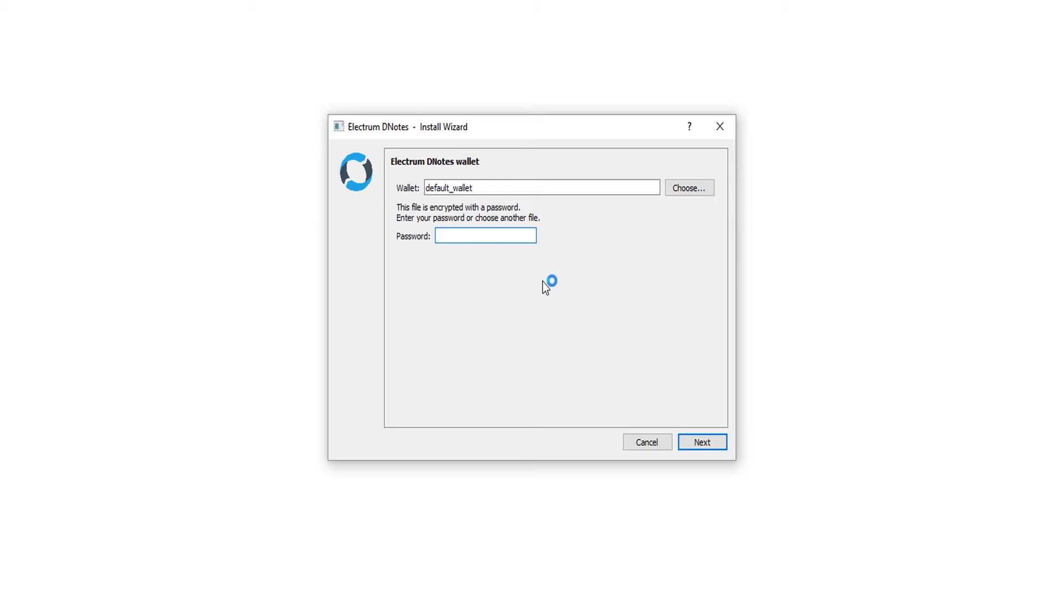
left_click(701, 192)
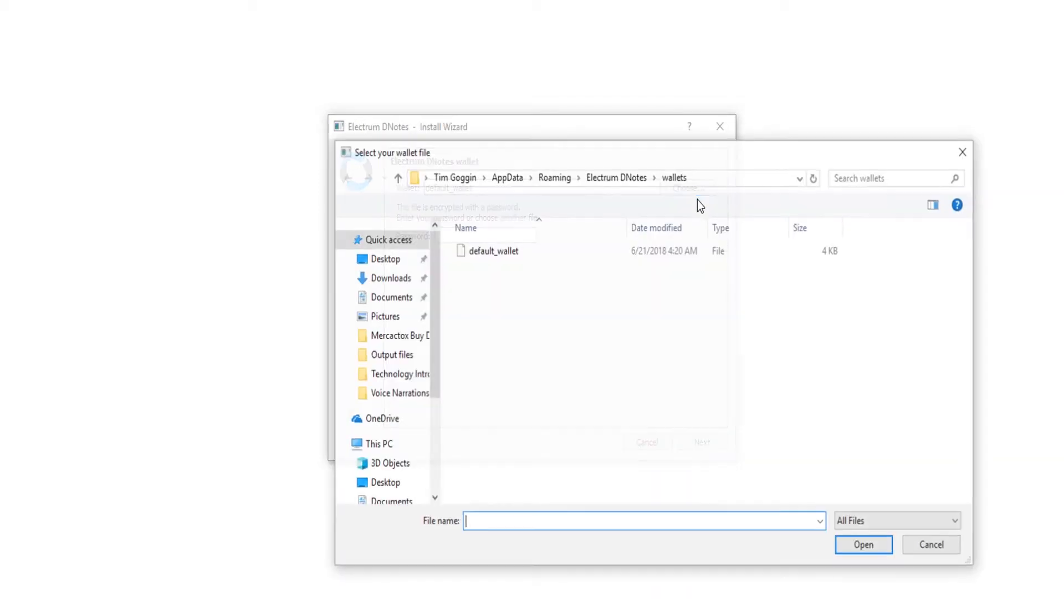
left_click(489, 252)
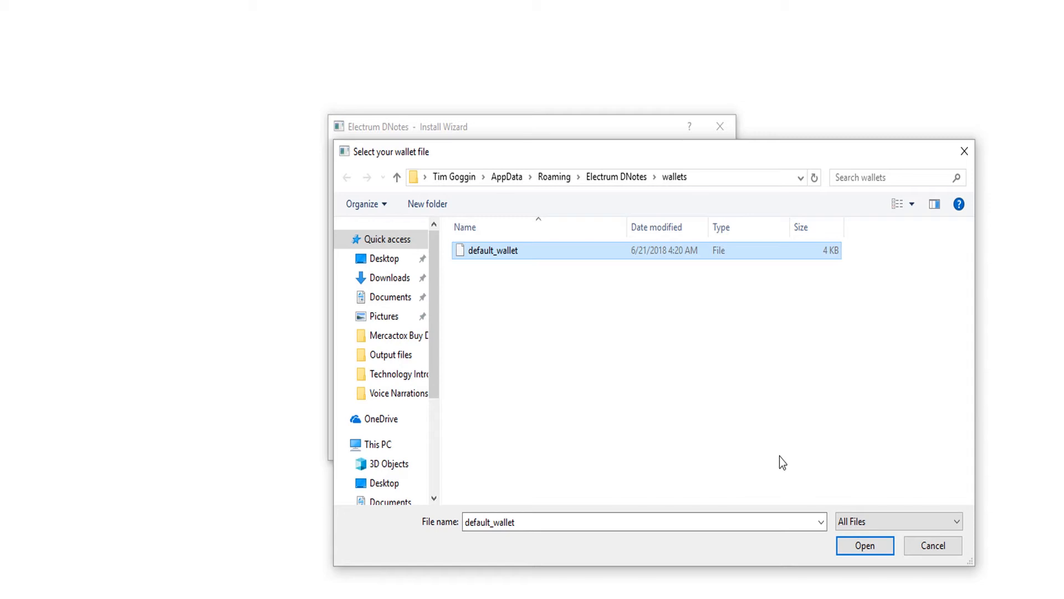
key("Delete")
left_click(586, 372)
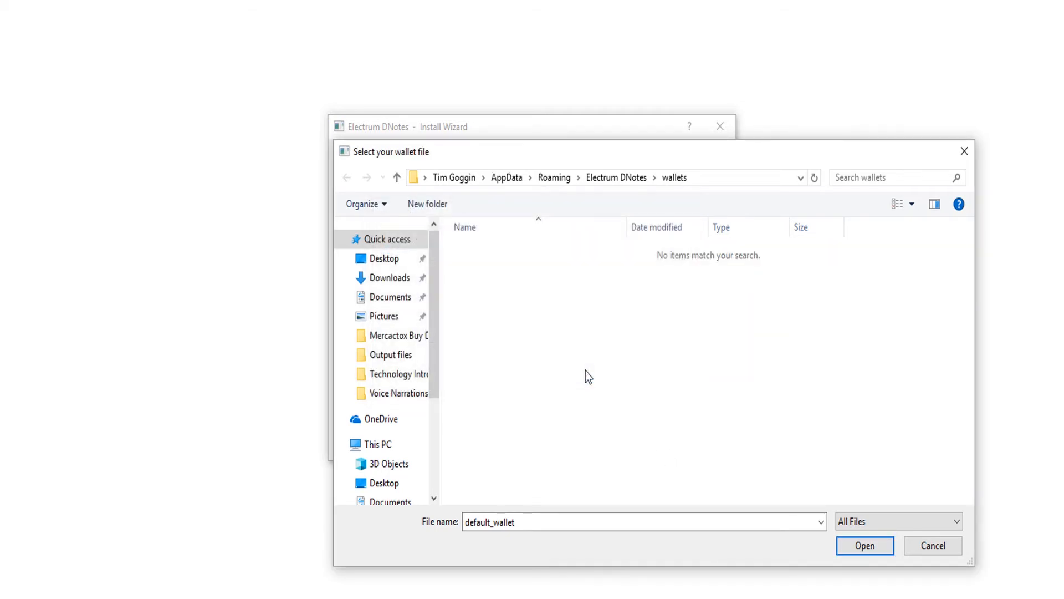
left_click(965, 151)
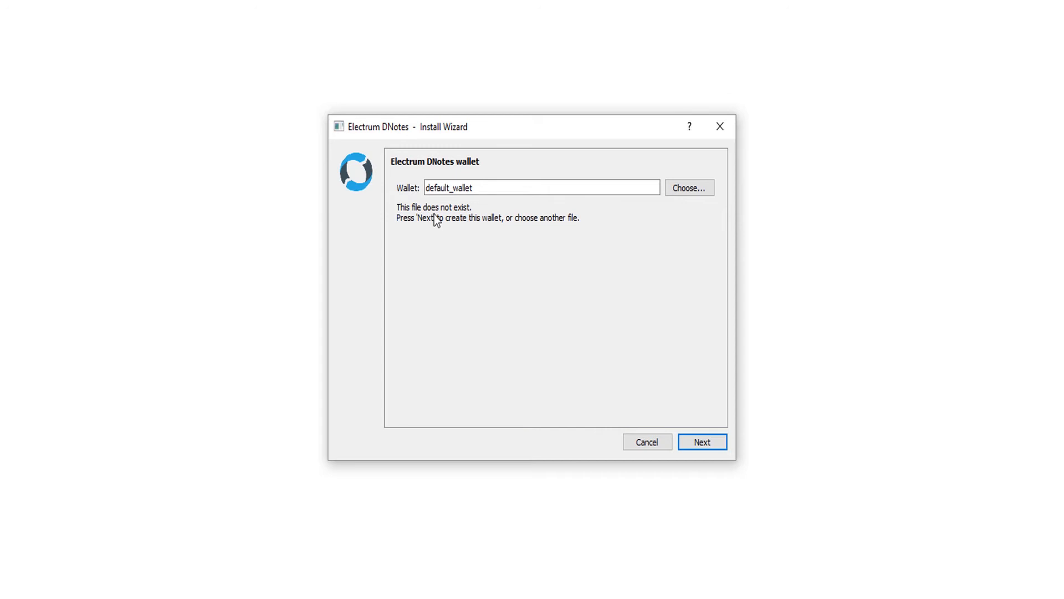
Create a Standard wallet, choosing the 'I already have a seed' option
left_click(703, 443)
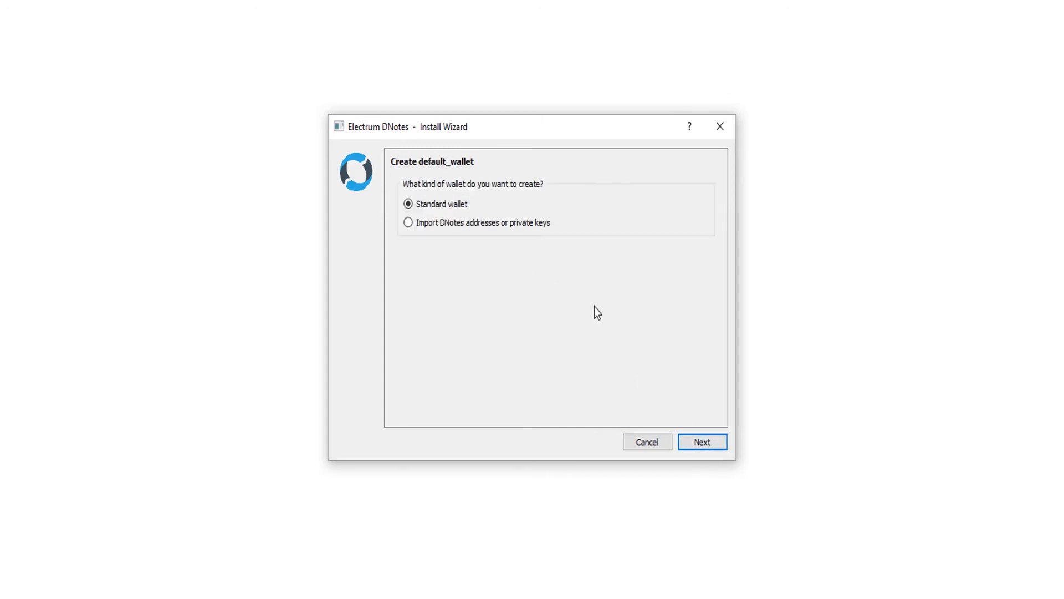
left_click(707, 435)
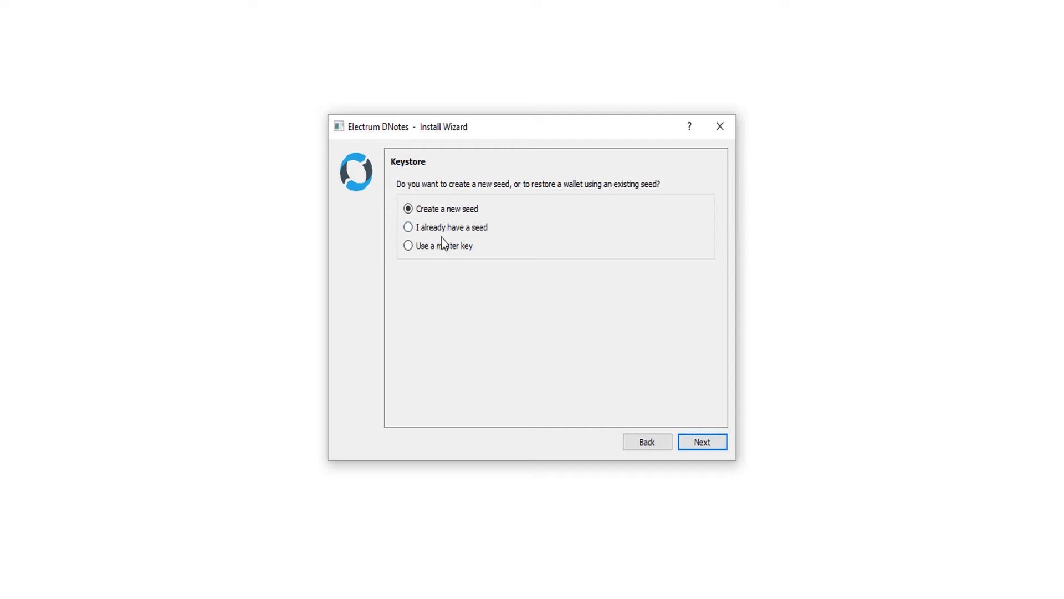
left_click(407, 228)
left_click(713, 442)
Copy the saved 12-word seed from Notepad into the seed box and accept it
left_click(555, 236)
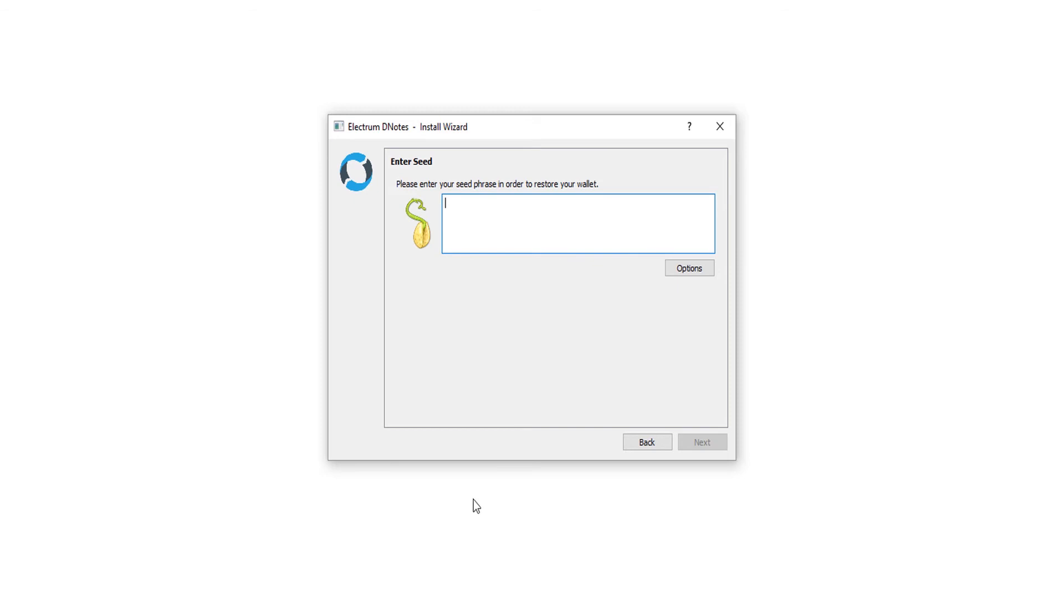
key("alt+Tab")
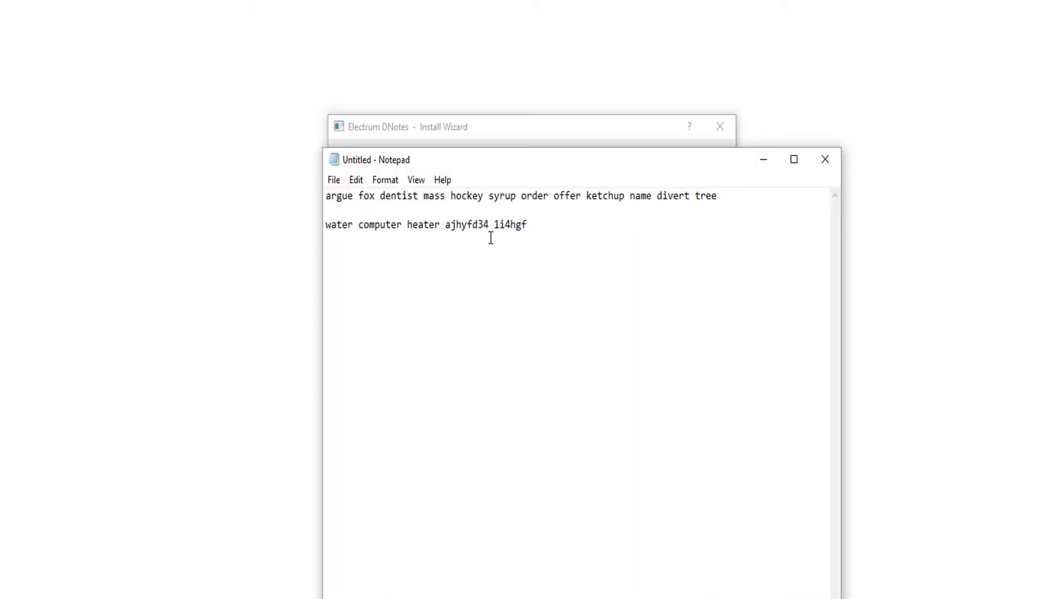
left_click_drag(727, 199, 318, 197)
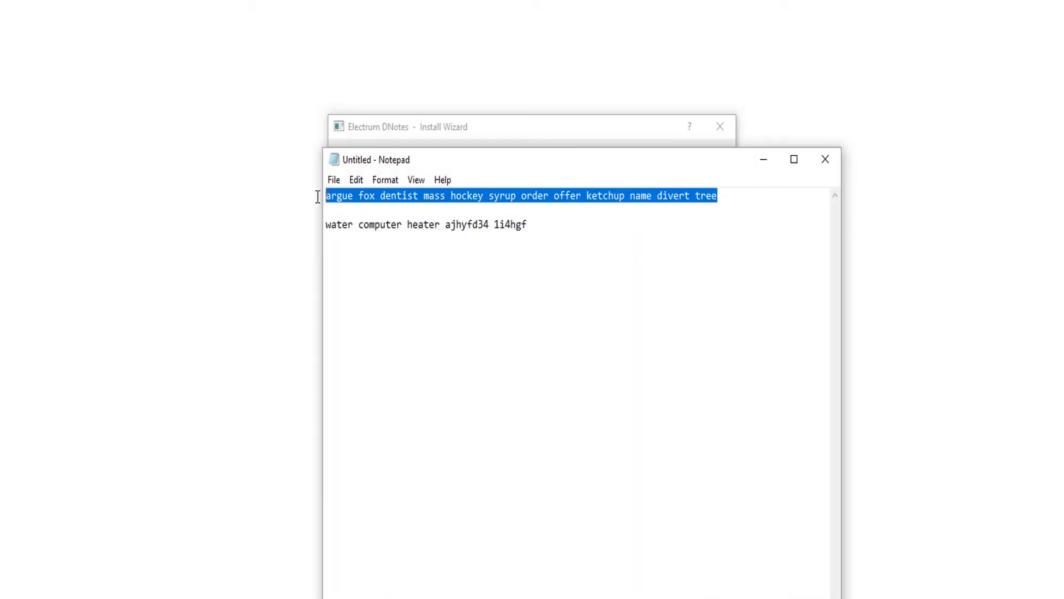
left_click(550, 131)
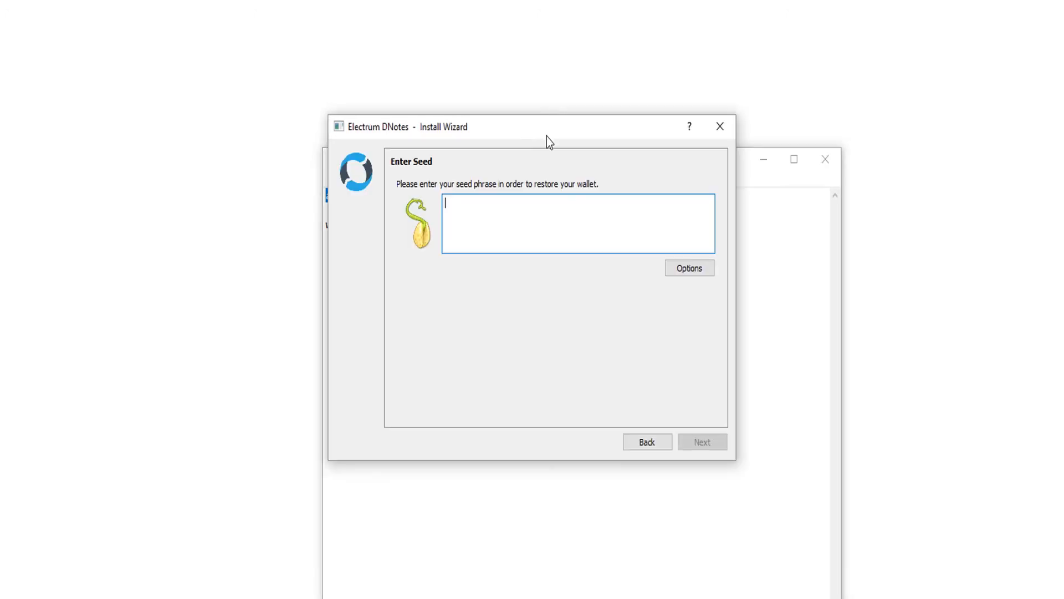
key("ctrl+v")
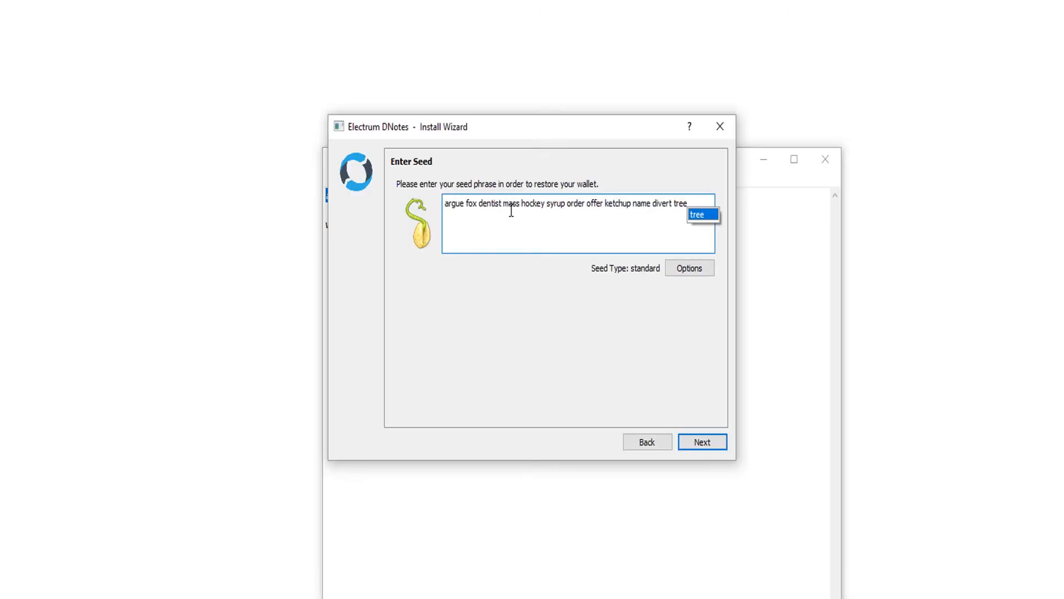
left_click(700, 444)
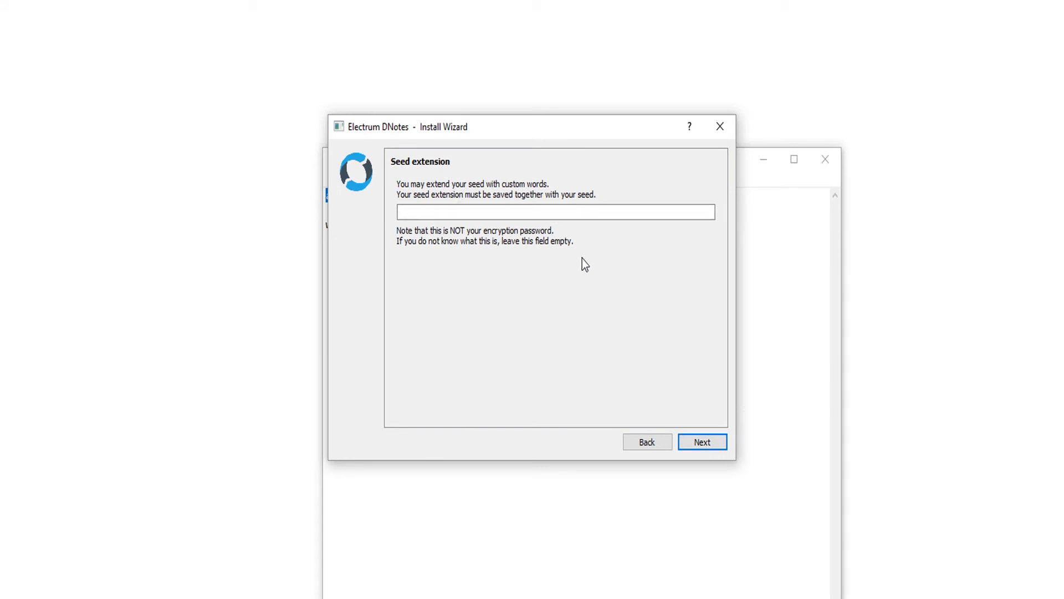
Copy the saved seed extension from Notepad into the Seed extension field and accept it
left_click(757, 273)
left_click_drag(527, 224, 324, 225)
key("ctrl+c")
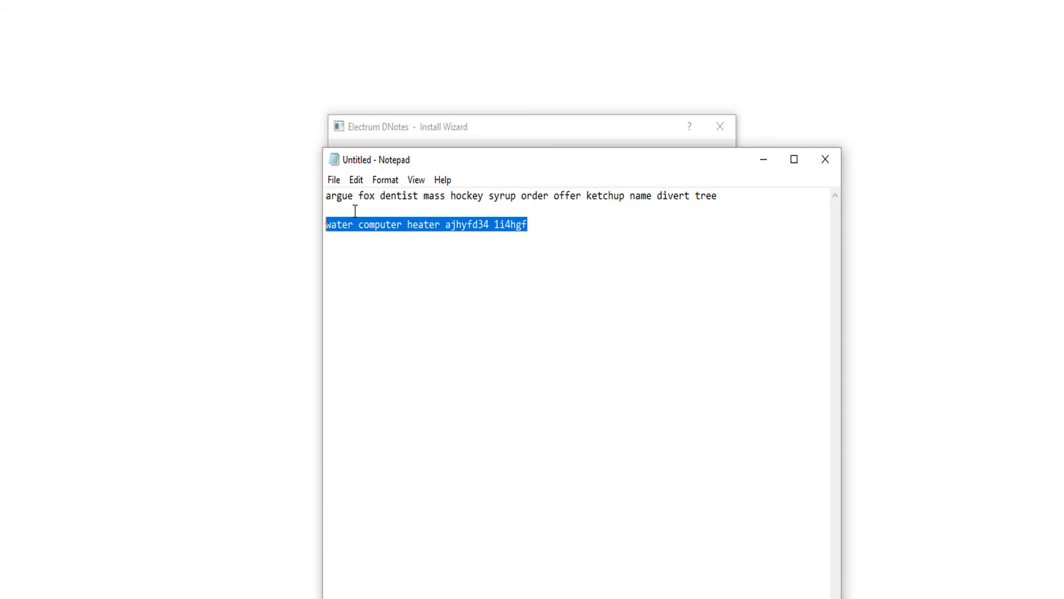
left_click(540, 130)
left_click(474, 211)
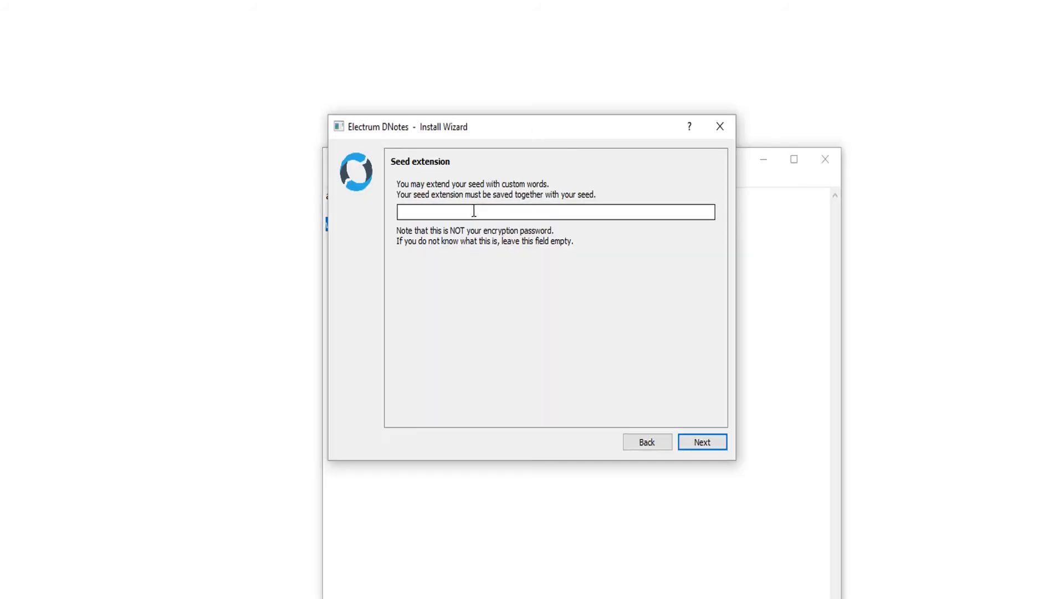
key("ctrl+v")
left_click(702, 441)
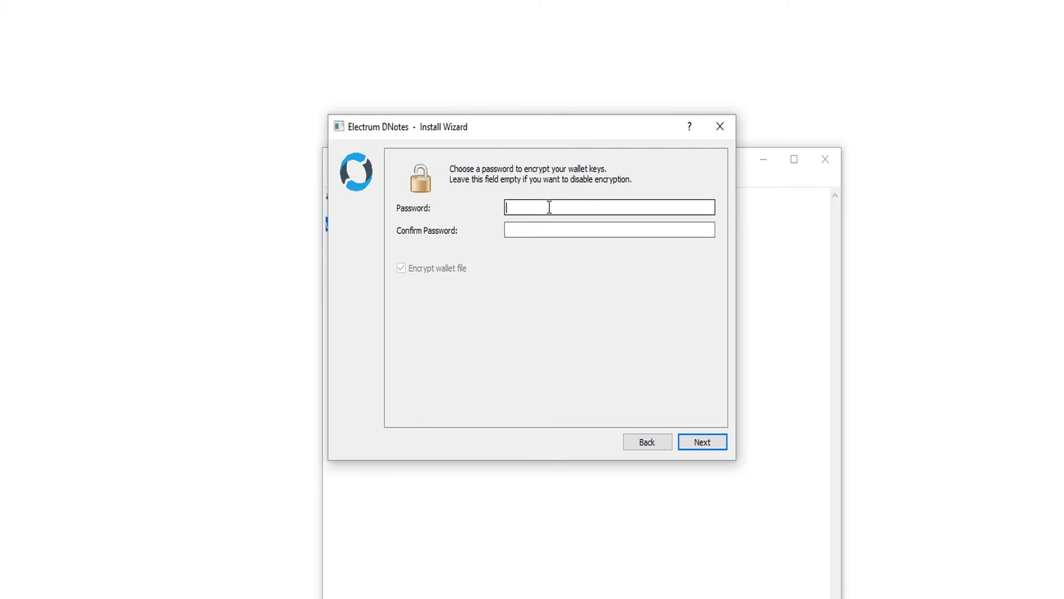
Set and confirm a wallet password to finish restoring default_wallet
type("••••••••••")
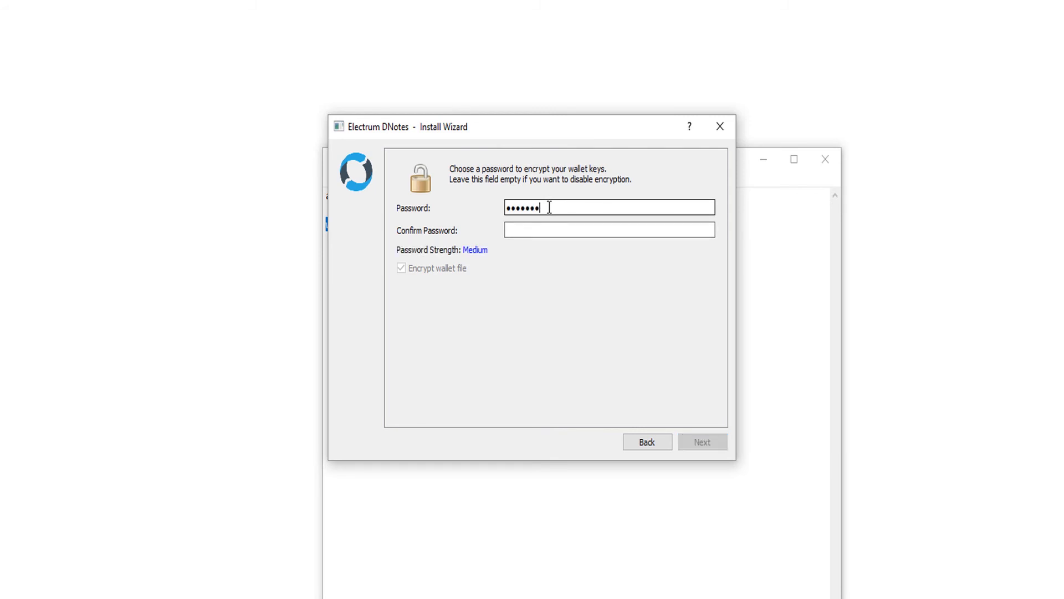
key("Tab")
type("•••••••")
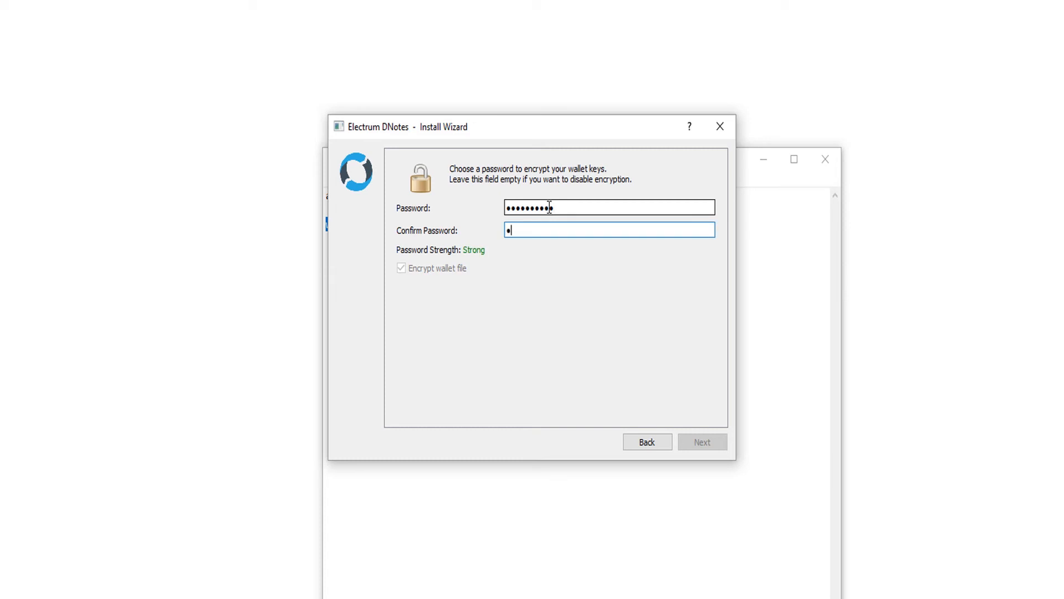
type("•••")
key("Return")
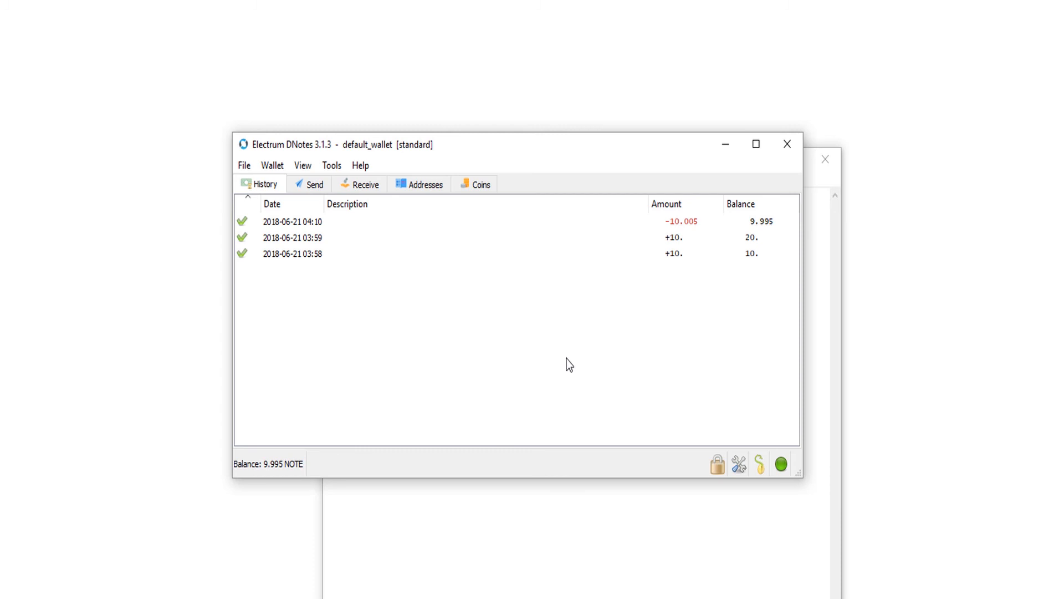
left_click(670, 238)
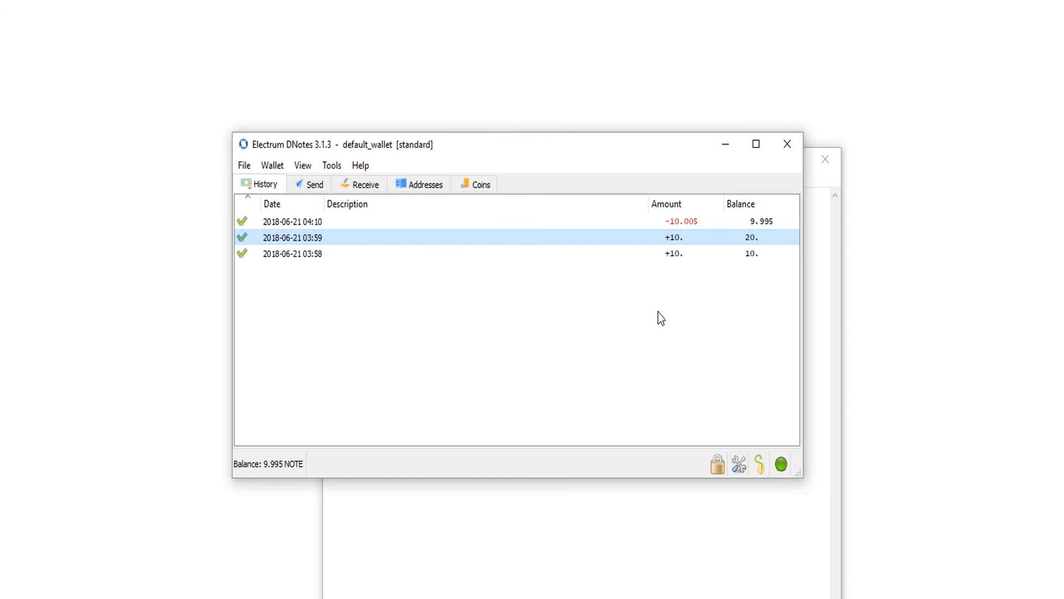
left_click(676, 221)
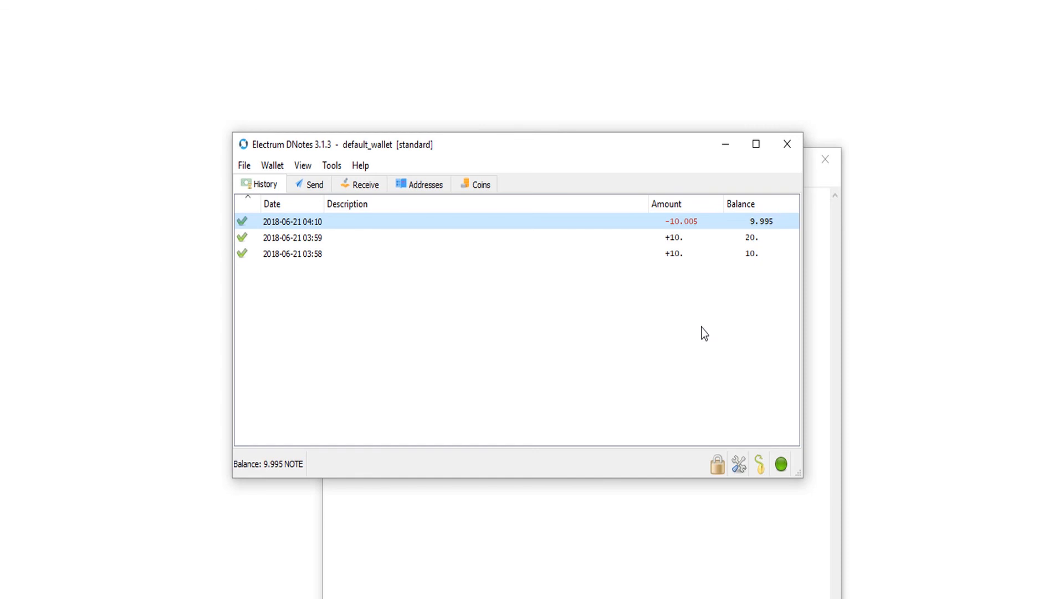
left_click_drag(612, 145, 682, 259)
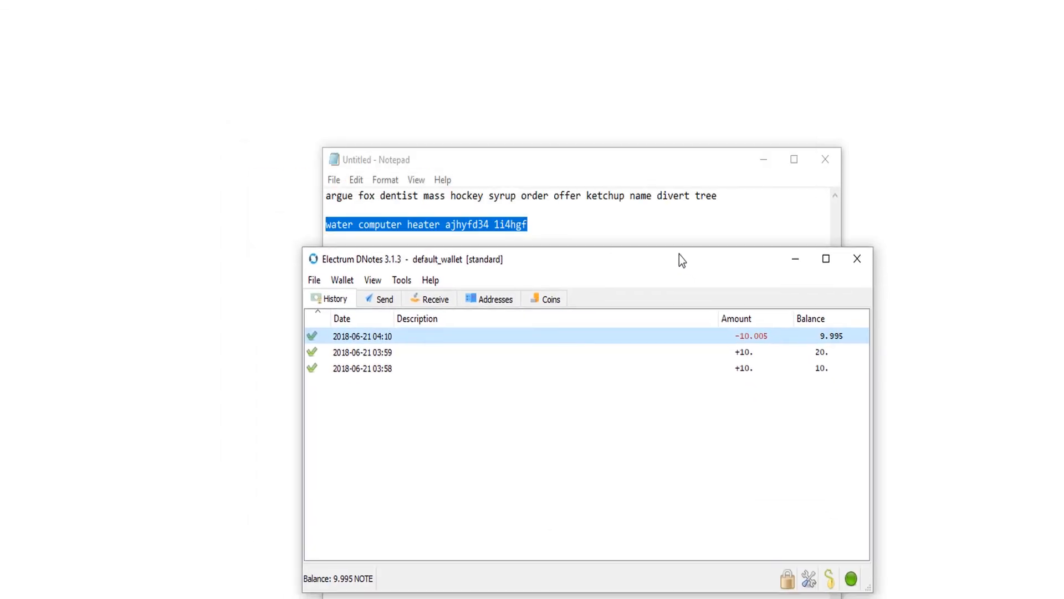
left_click(549, 223)
left_click_drag(561, 225, 326, 199)
left_click_drag(529, 158, 383, 42)
left_click(740, 294)
left_click_drag(717, 256, 637, 111)
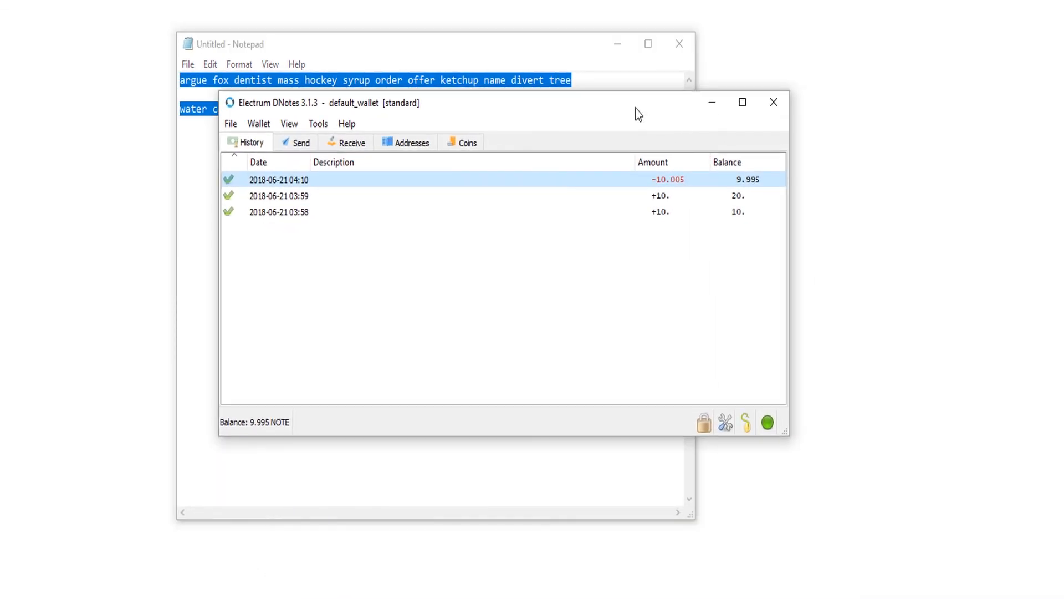
left_click(535, 55)
left_click(572, 176)
left_click_drag(517, 60, 588, 105)
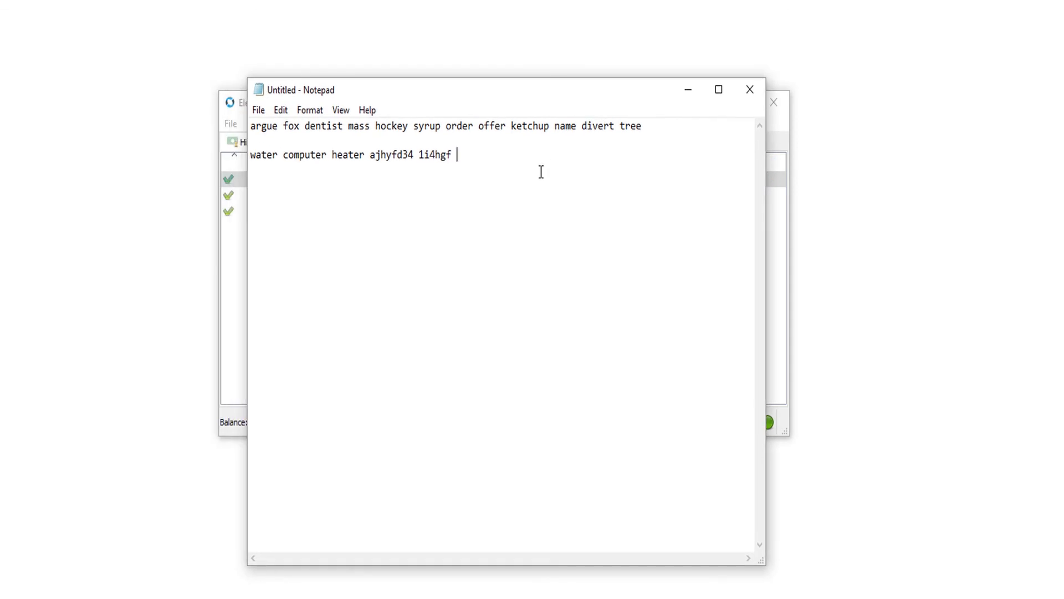
left_click_drag(508, 89, 598, 135)
left_click(559, 117)
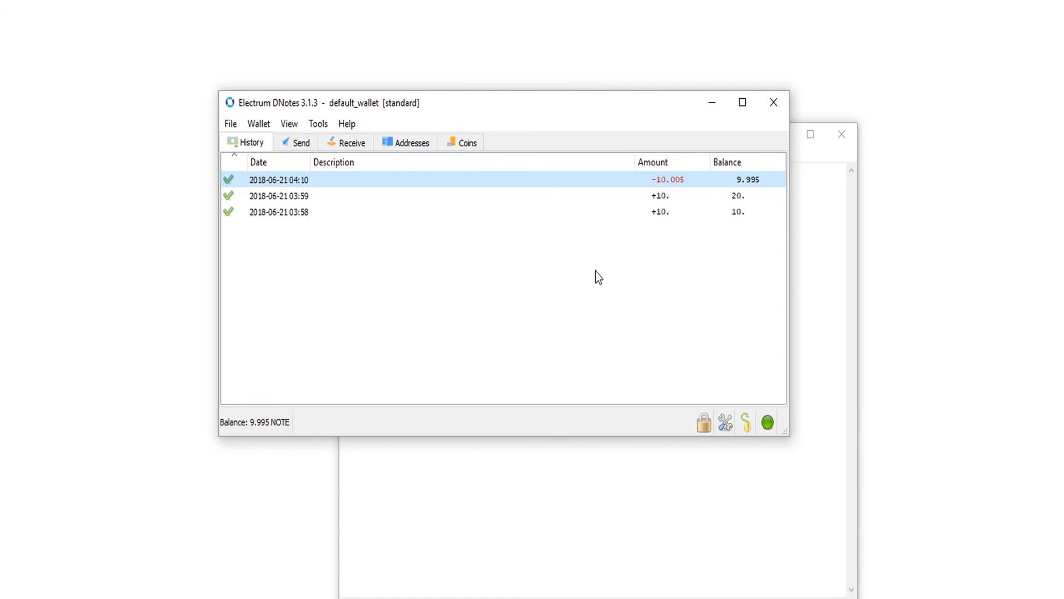